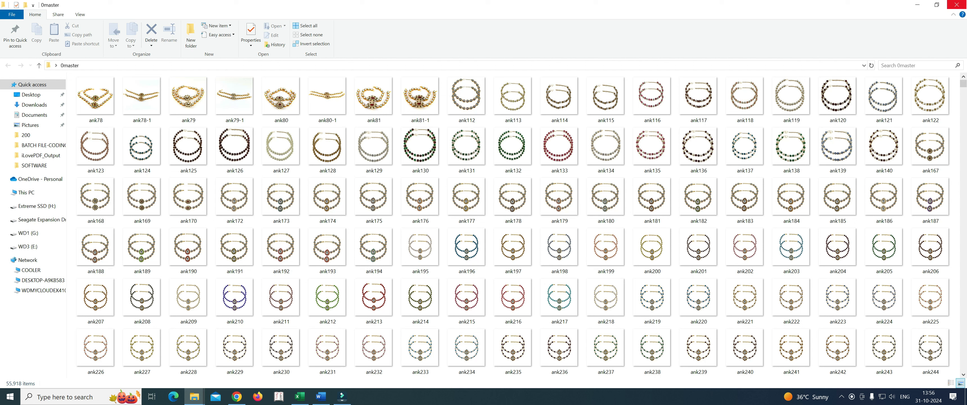
Step: Review the SKU list in the sku-image sheet and the product images stored in the desktop's 0master folder
left_click(956, 5)
left_click(299, 396)
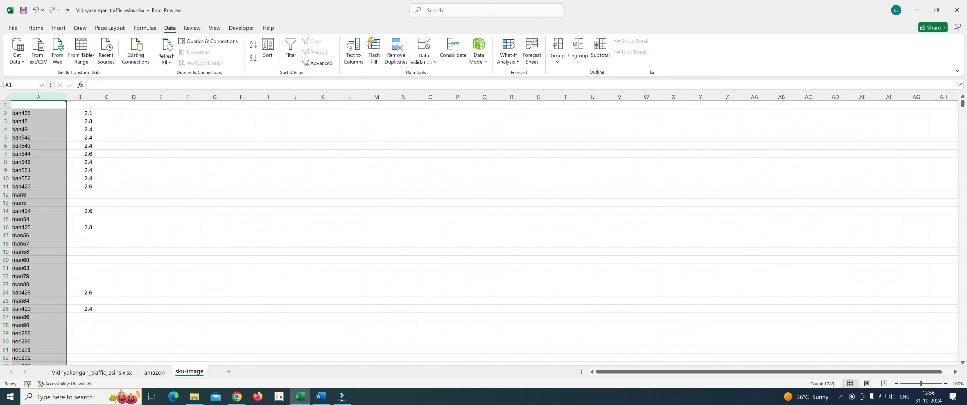
left_click(39, 113)
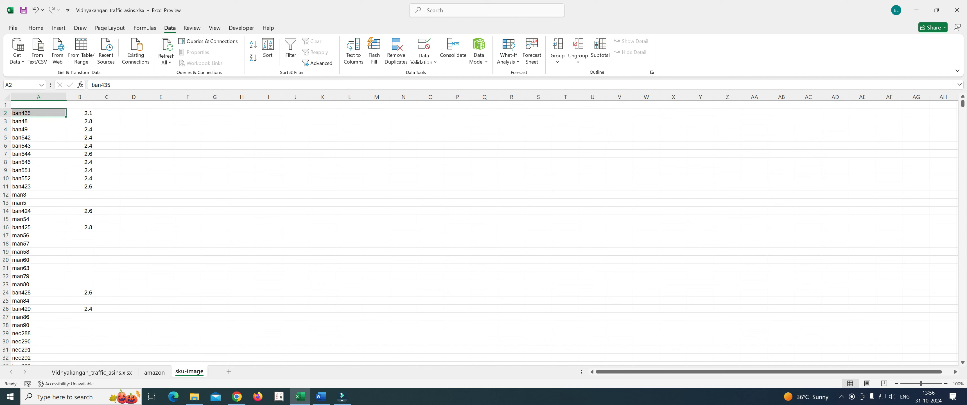
left_click(916, 11)
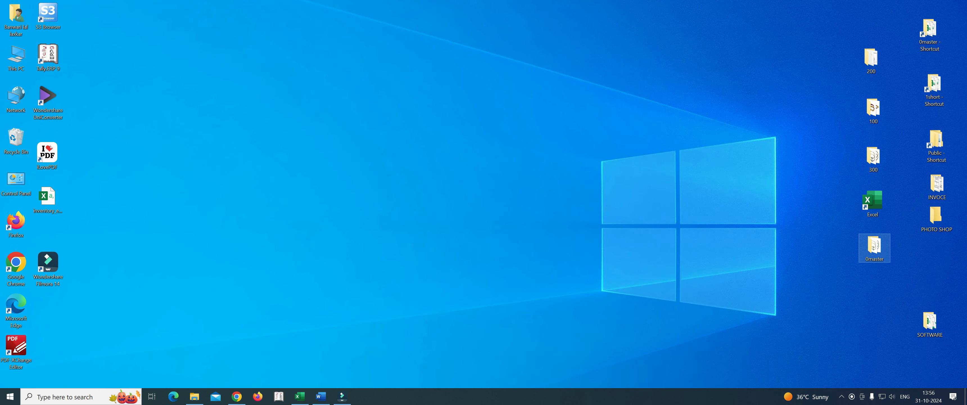
double_click(873, 247)
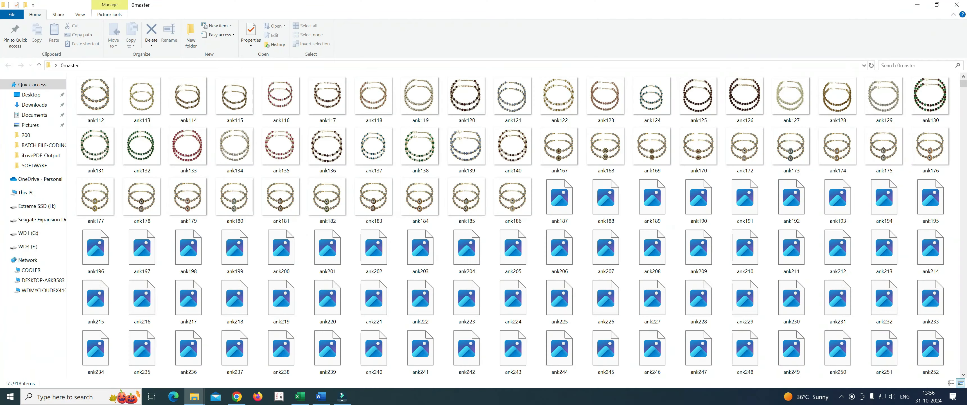
left_click(956, 6)
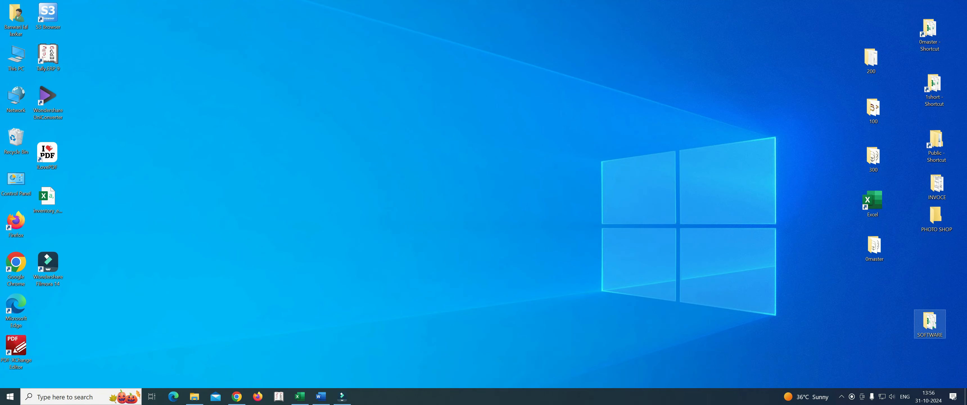
Step: Open the workbook "1snapdeal excel for RENAME" from the SOFTWARE folder and select cell A2 of its Rename Image Tool sheet
double_click(929, 322)
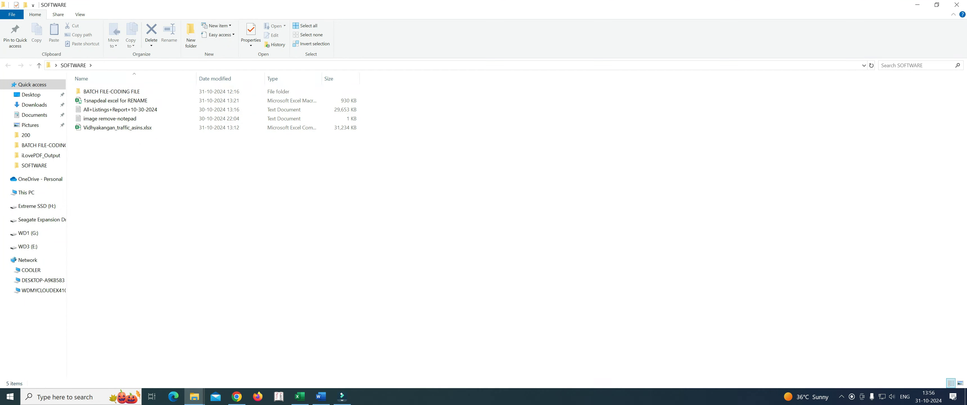
left_click(115, 100)
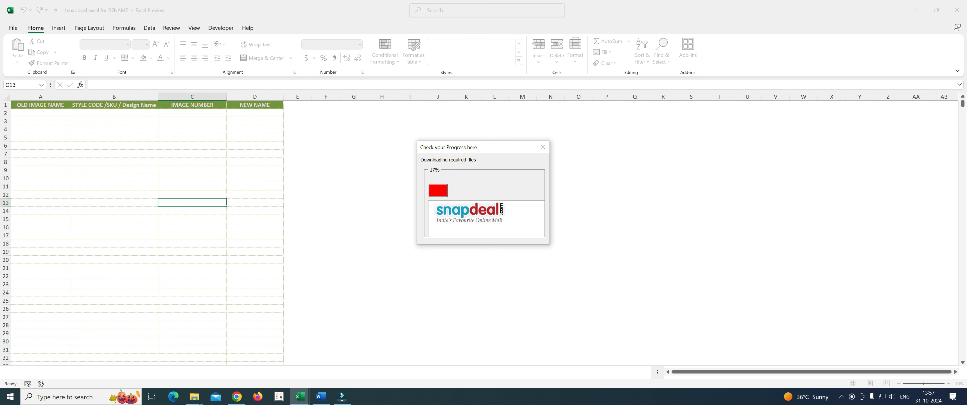
mouse_move(299, 396)
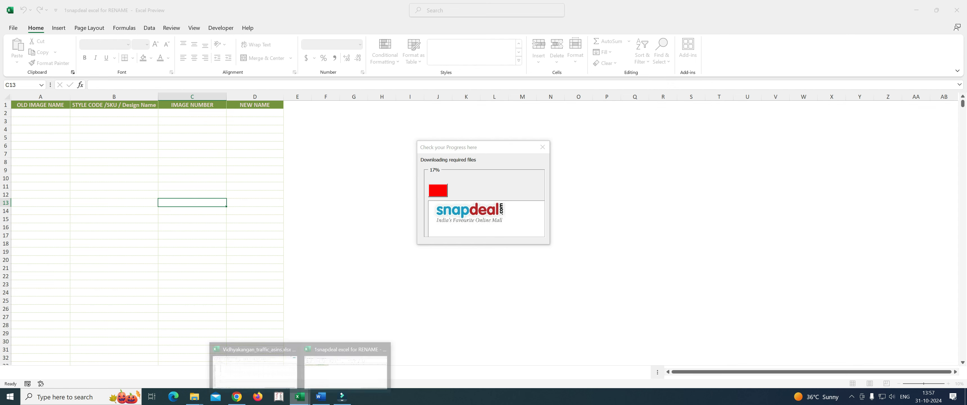
left_click(240, 364)
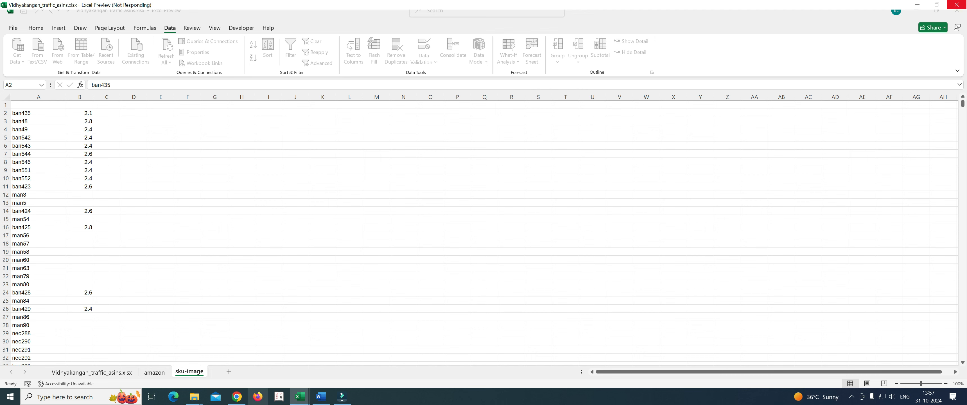
mouse_move(300, 396)
left_click(345, 366)
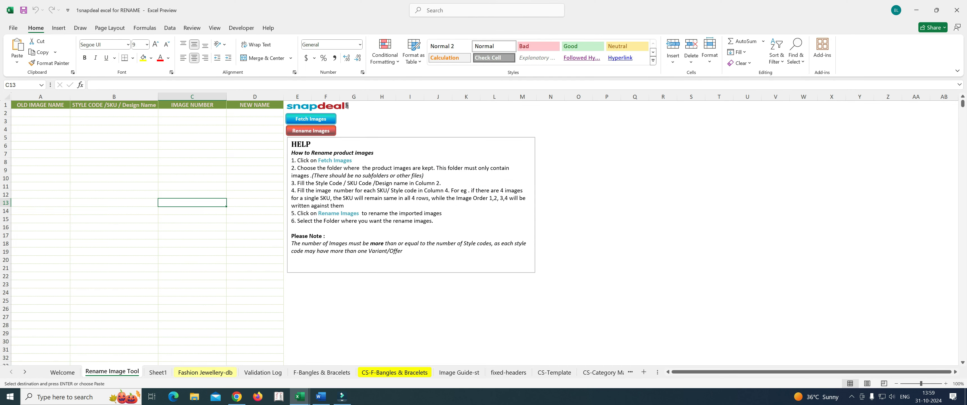
left_click(41, 112)
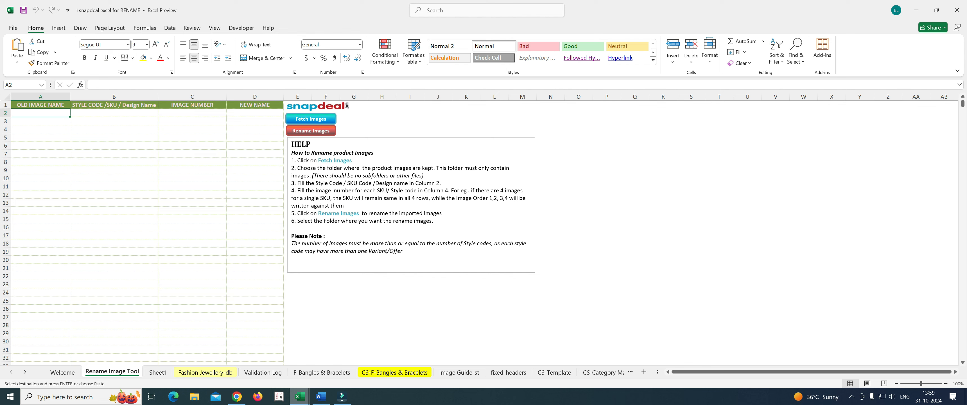
Step: Switch to the Vidhyakangan_traffic_asins.xlsx workbook and widen the empty column C of the sku-image sheet
mouse_move(320, 395)
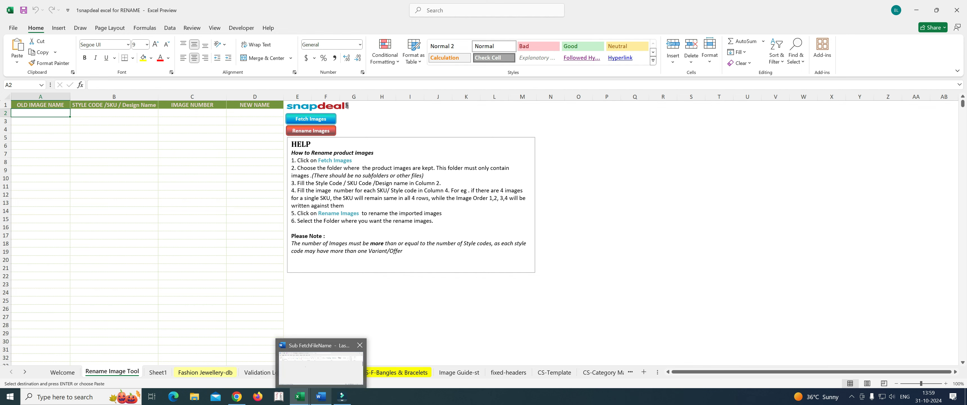
mouse_move(321, 364)
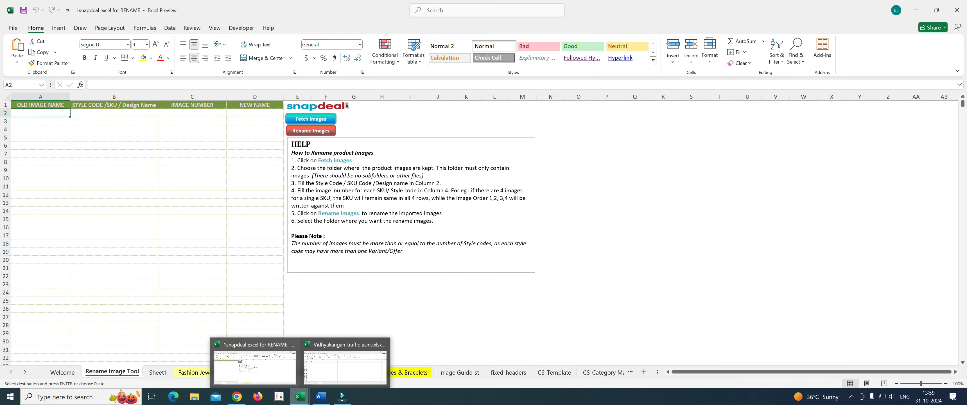
left_click(345, 366)
scroll(480, 231, "up", 8)
left_click_drag(962, 229, 962, 100)
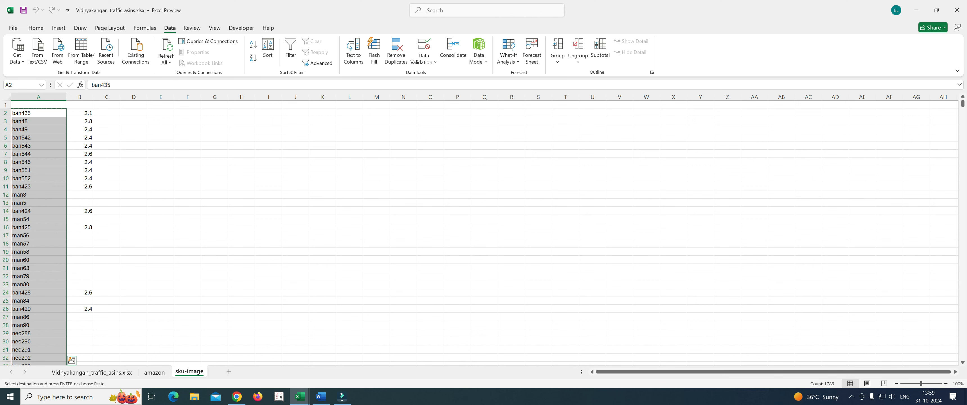
left_click(107, 113)
left_click_drag(120, 97, 187, 96)
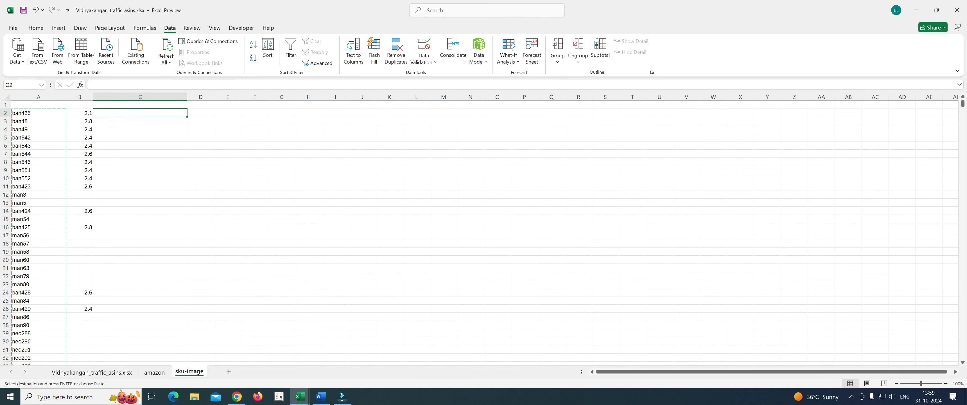
Step: Enter a CONCATENATE formula in C2 that joins the SKU in A2 with ".JPG"
left_click(80, 84)
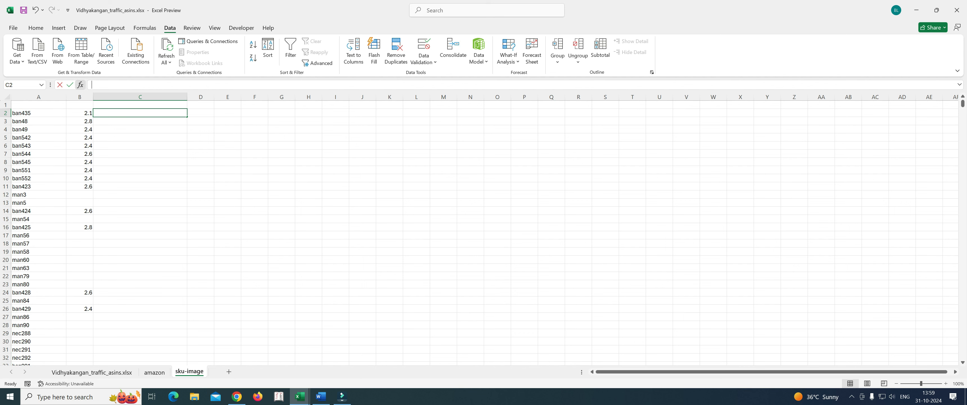
left_click(150, 157)
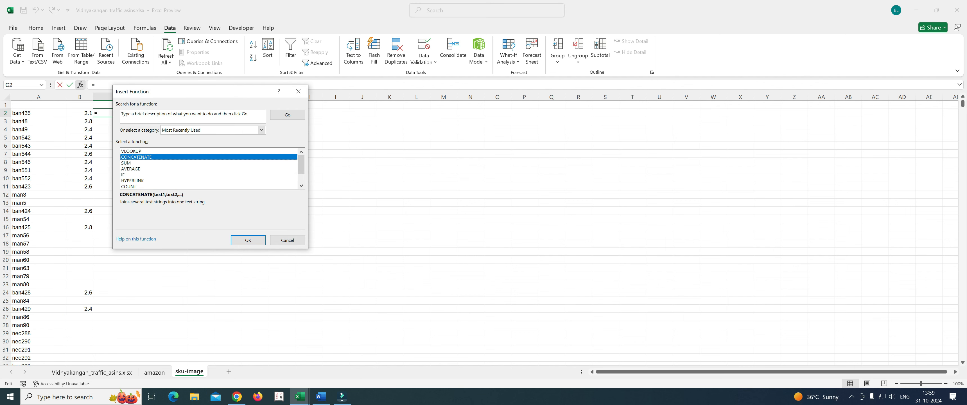
left_click(247, 239)
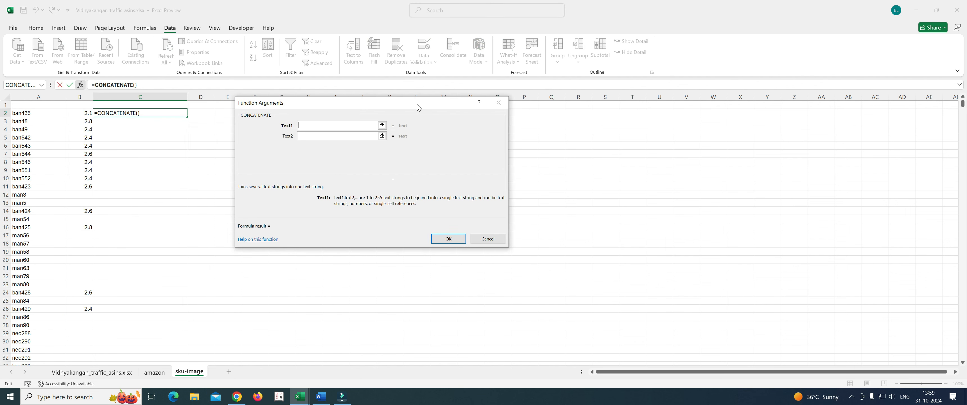
left_click_drag(418, 107, 463, 108)
left_click(39, 113)
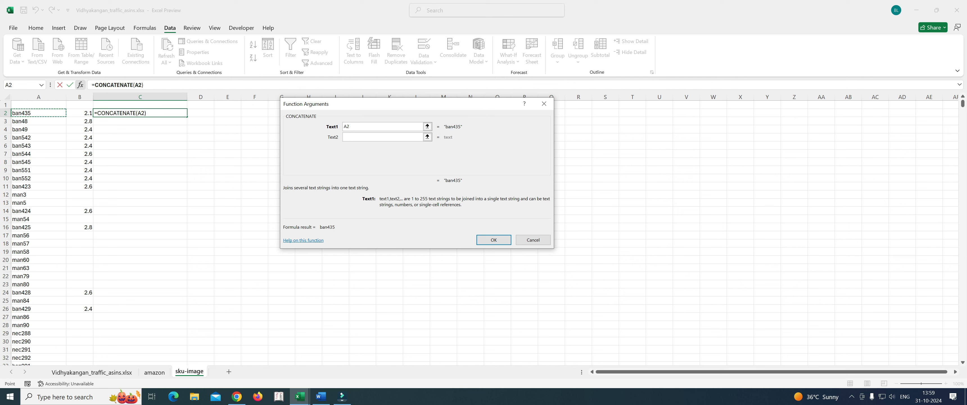
left_click(382, 138)
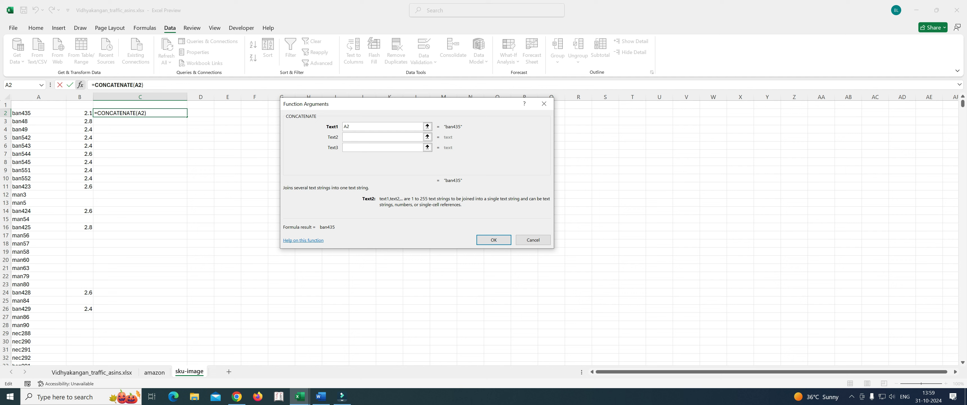
type("J")
type("PG")
type(".")
key("Return")
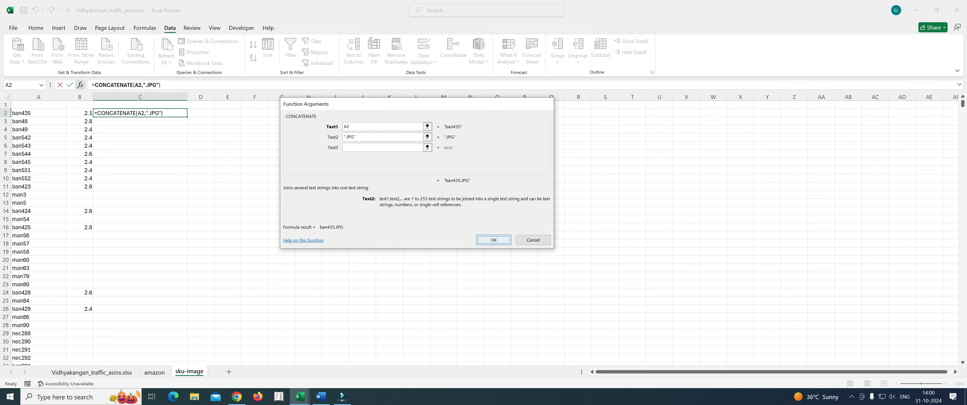
Step: Fill the C2 formula down to the last SKU row and copy the resulting file names in column C as values
double_click(187, 116)
scroll(187, 116, "down", 1)
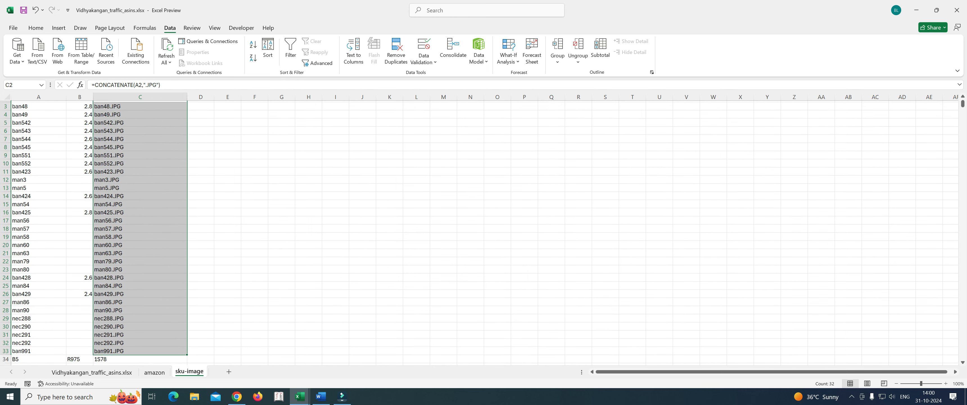
key("ctrl+shift+Down")
key("ctrl+c")
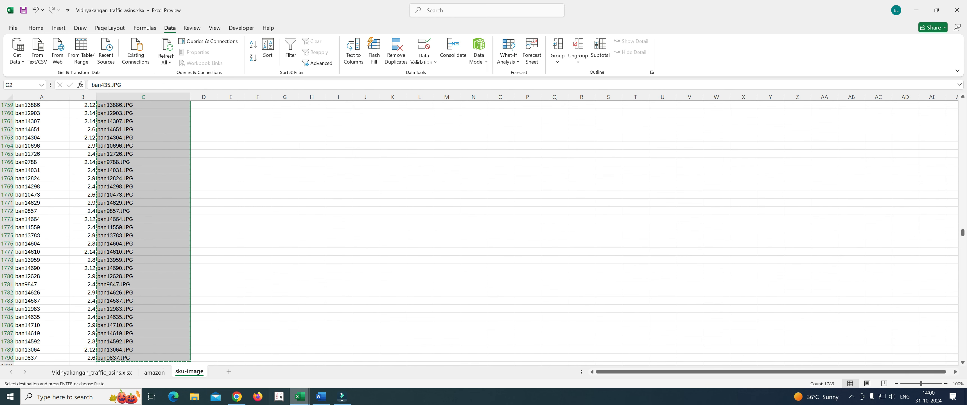
Step: Paste the file names from row 2 into the rename workbook's OLD IMAGE NAME column as values and into its STYLE CODE /SKU / Design Name column
mouse_move(299, 395)
left_click(255, 366)
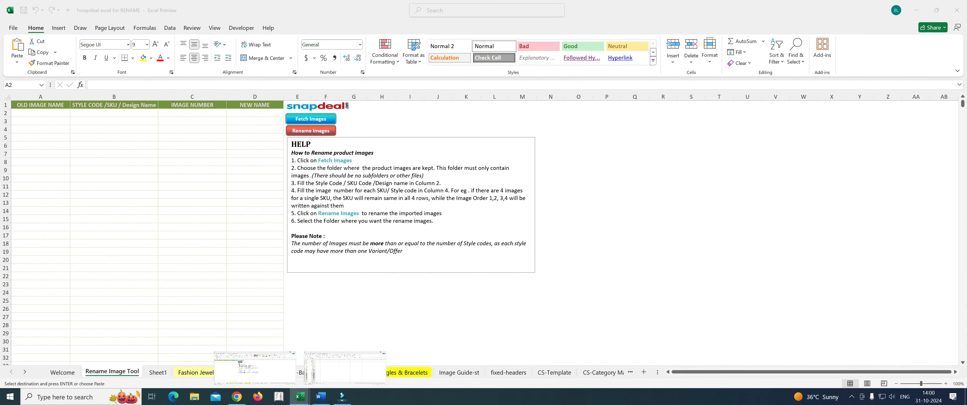
right_click(55, 113)
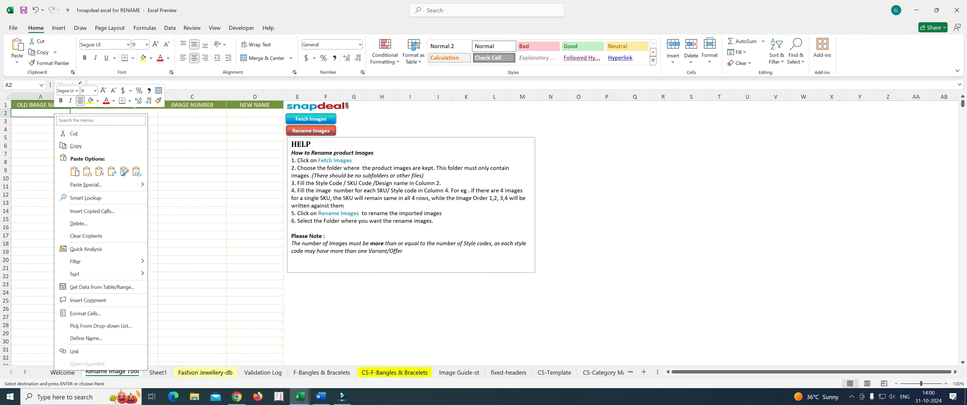
left_click(87, 171)
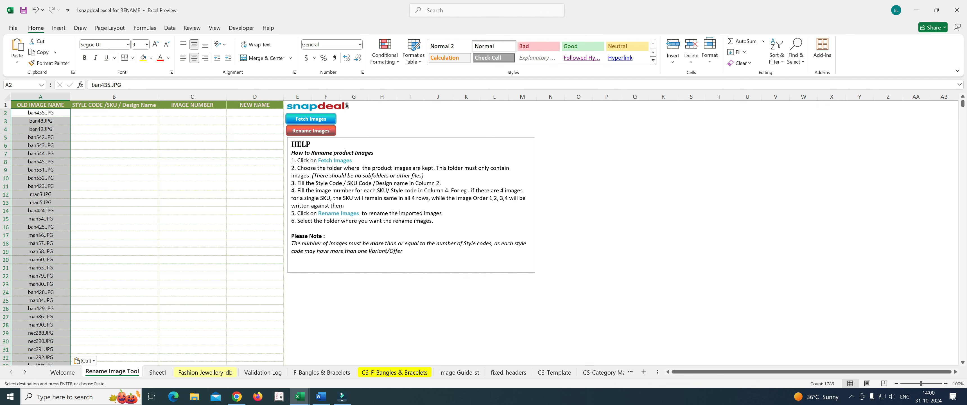
left_click(114, 113)
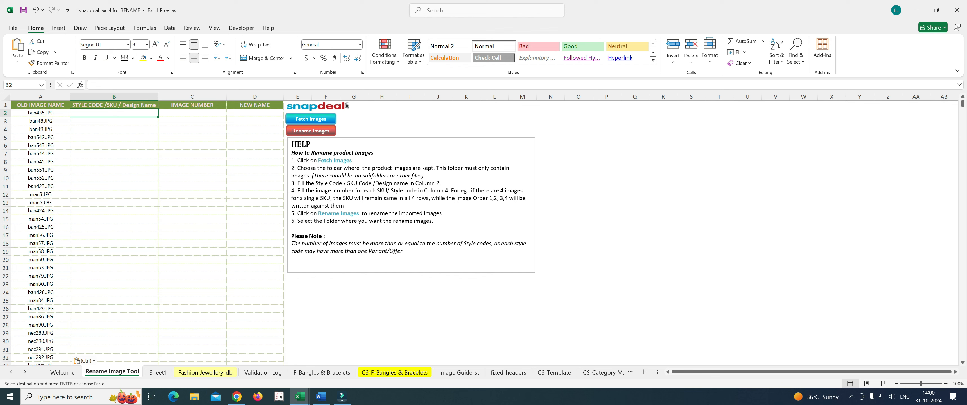
key("ctrl+v")
Step: Enter 1, 2 and 3 in cells C2 to C4 of the IMAGE NUMBER column
left_click(192, 170)
left_click(192, 113)
type("1")
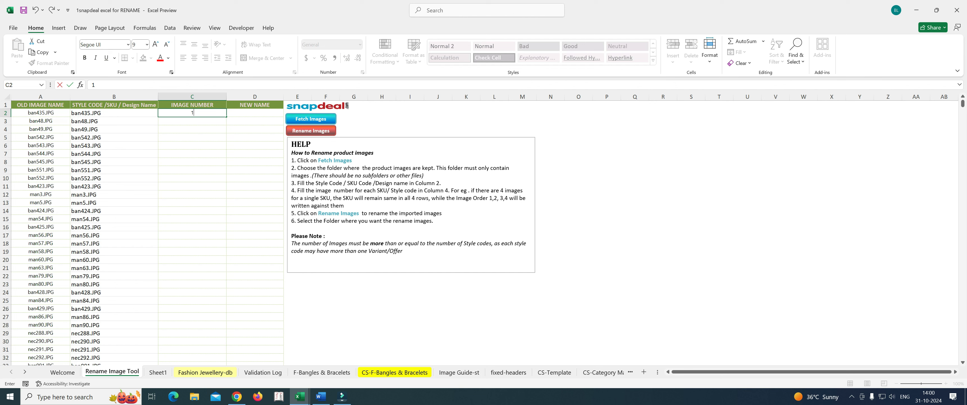
key("Return")
type("2")
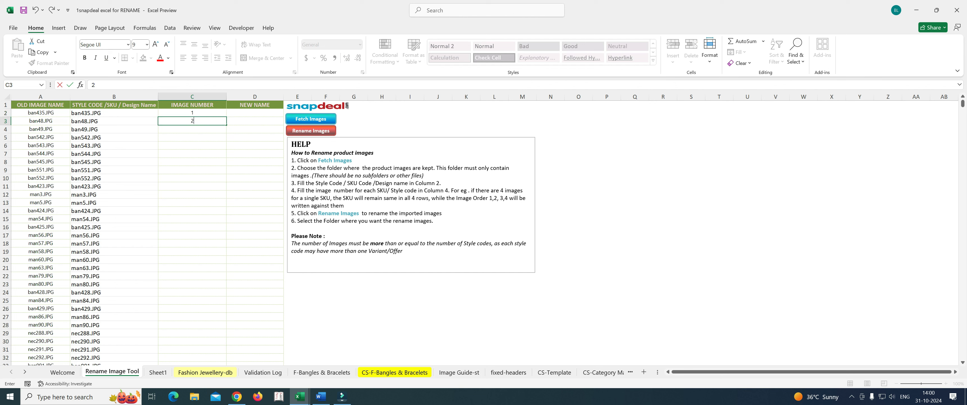
key("Return")
type("3")
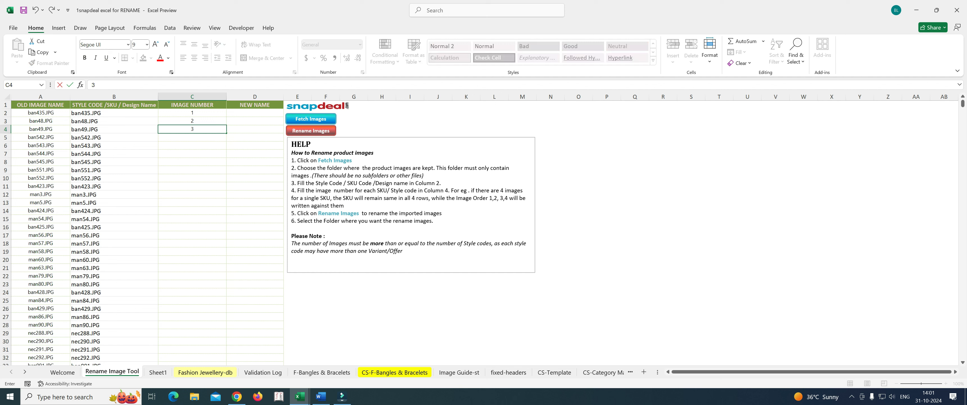
left_click(192, 153)
Step: Extend the number series in C2:C4 down the IMAGE NUMBER column to the last file name, and select A2
left_click_drag(193, 112, 192, 129)
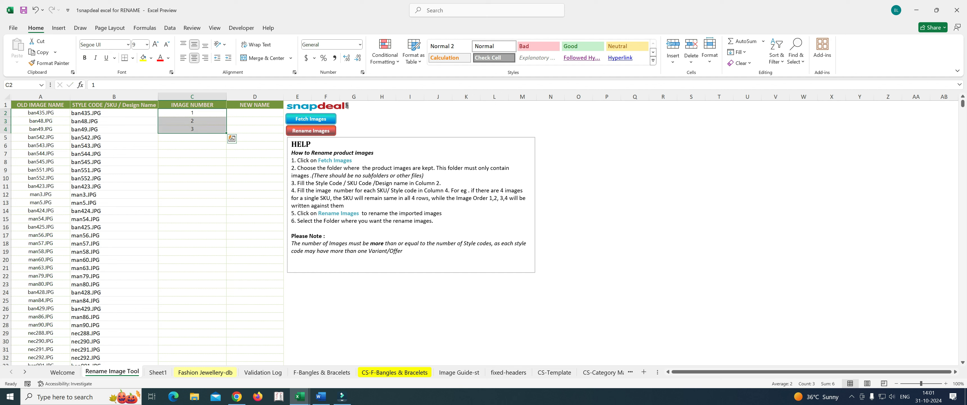
double_click(226, 133)
scroll(451, 232, "down", 20)
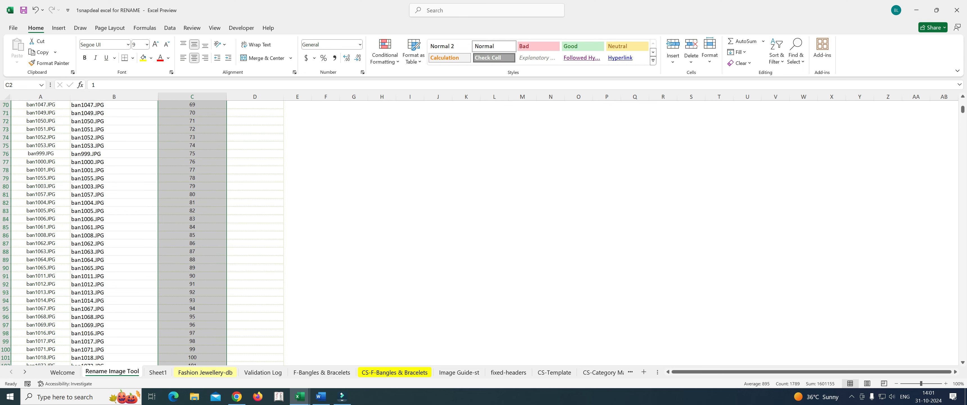
mouse_move(962, 110)
left_mouse_down()
mouse_move(962, 354)
mouse_move(962, 103)
left_mouse_up()
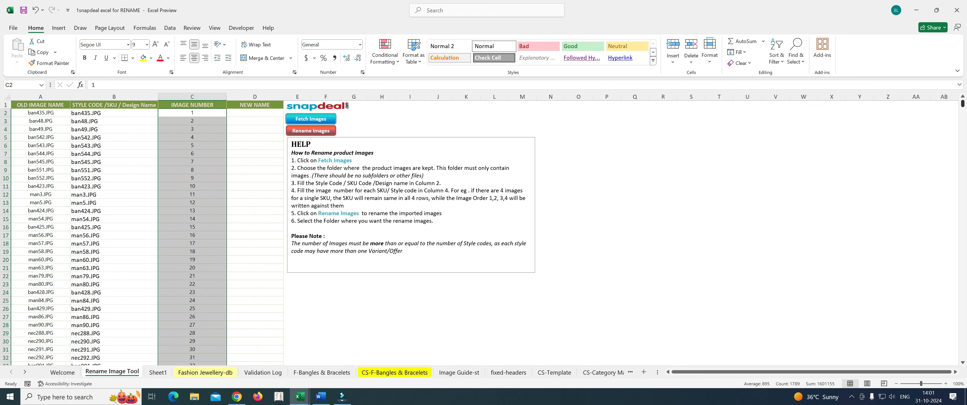
left_click(718, 195)
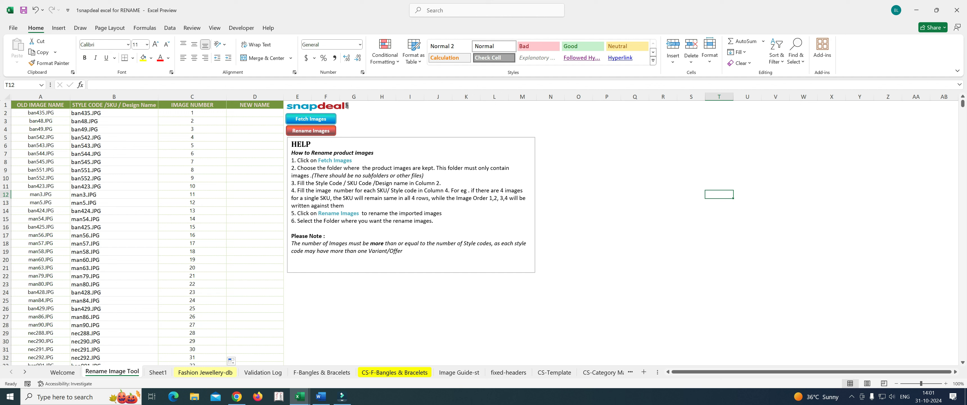
left_click(41, 113)
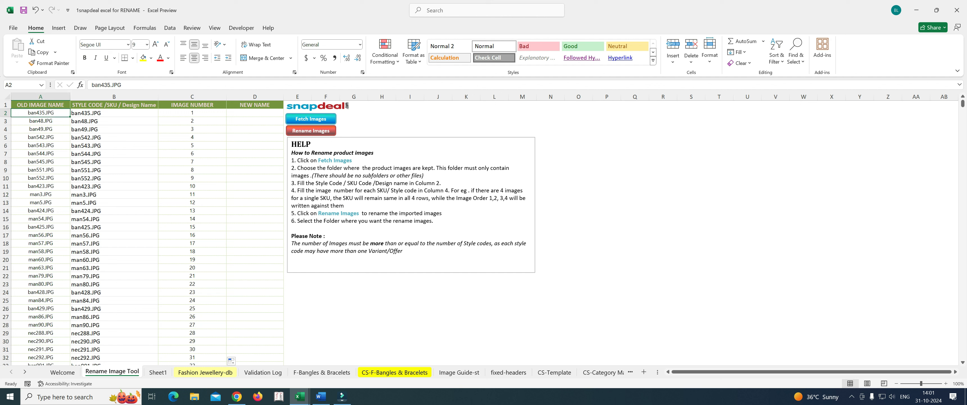
Step: Start Rename Images with D2 selected and choose the 0master folder as the location of the stored images
left_click(254, 154)
left_click(255, 113)
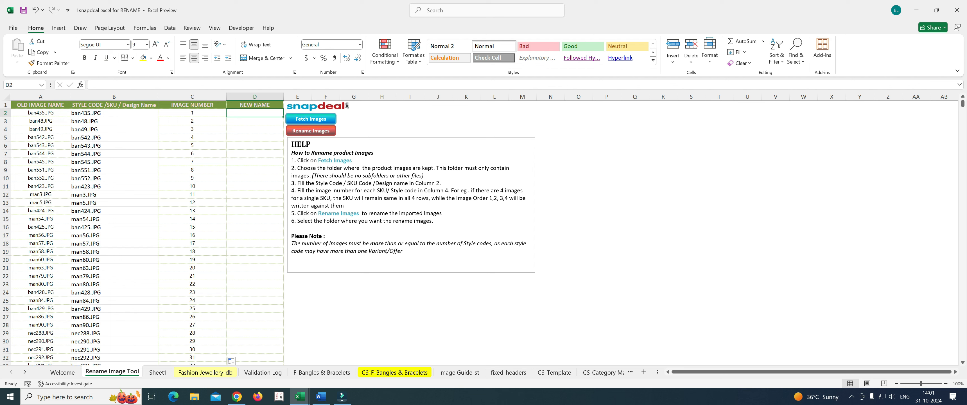
left_click(310, 131)
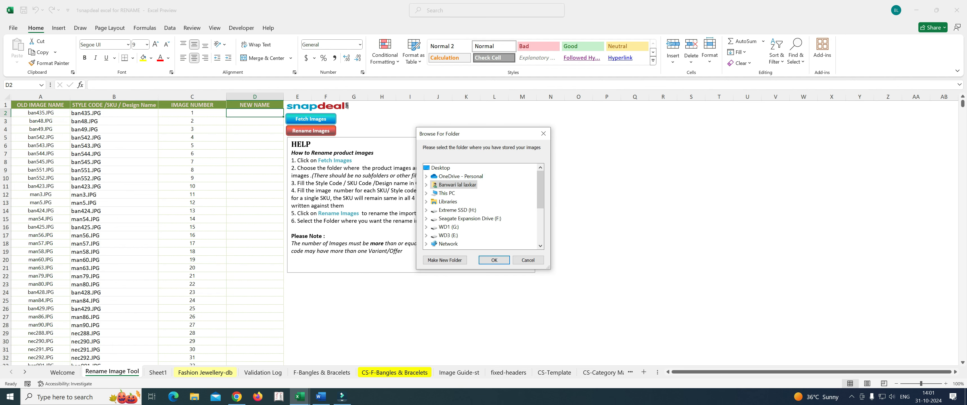
scroll(479, 206, "down", 1)
scroll(480, 206, "up", 3)
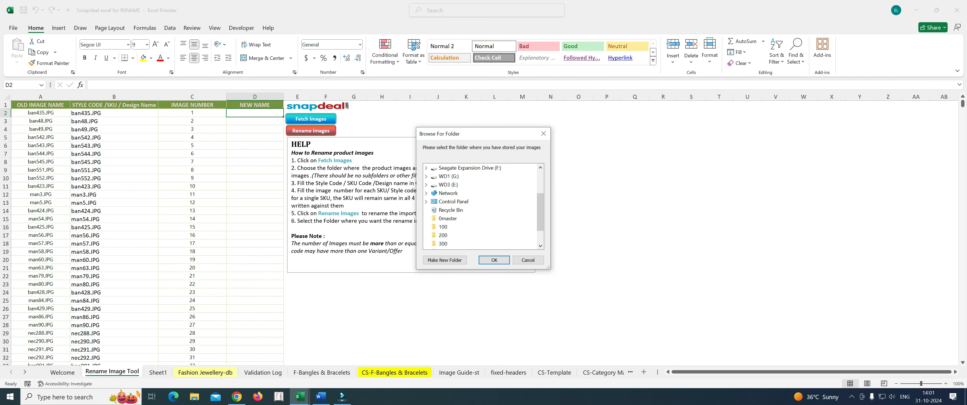
left_click(443, 168)
left_click_drag(540, 190, 540, 214)
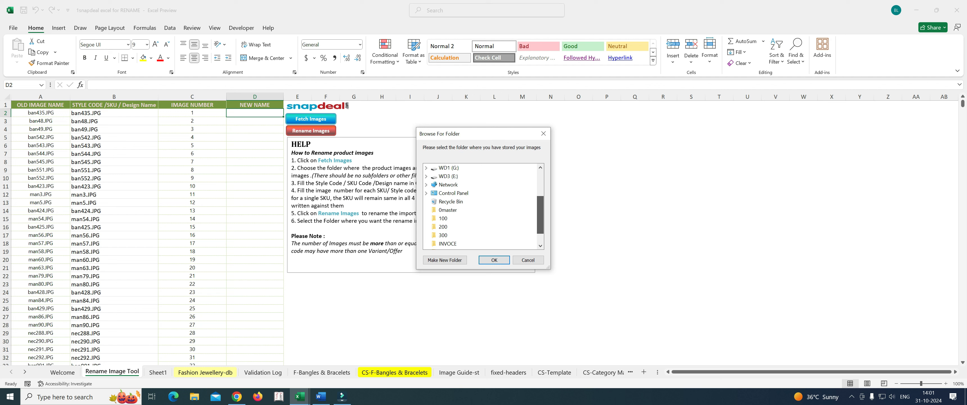
left_click(453, 211)
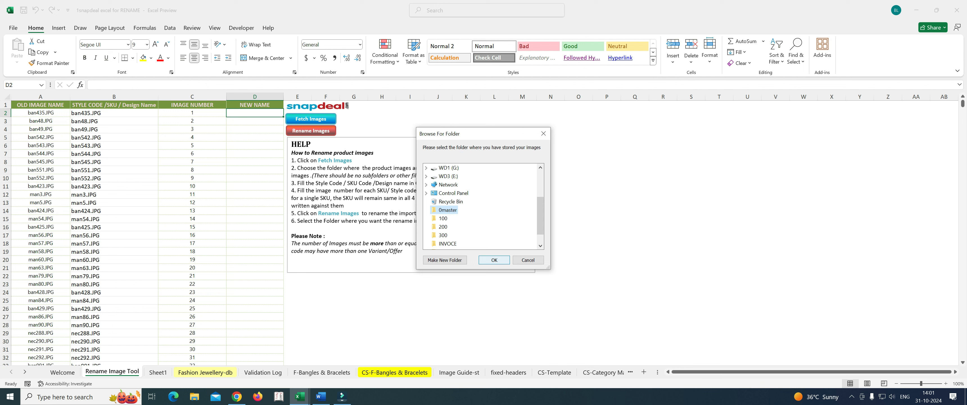
left_click(494, 260)
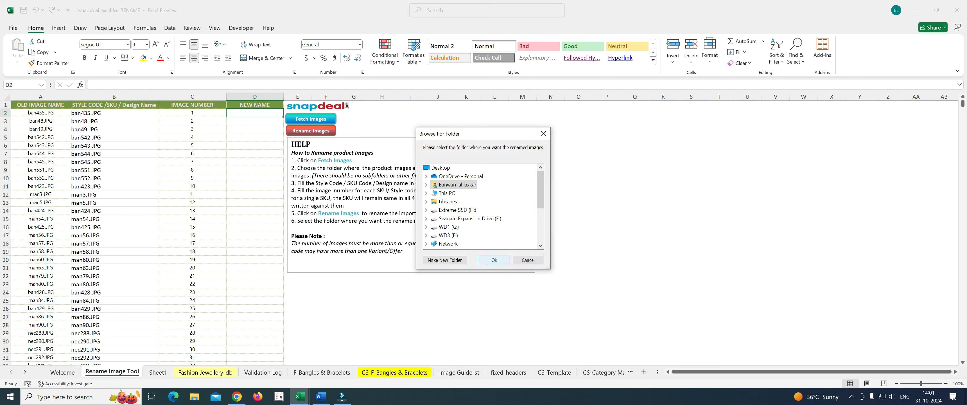
Step: Choose the 0master folder as the destination for the renamed images and run the renaming
scroll(480, 207, "down", 2)
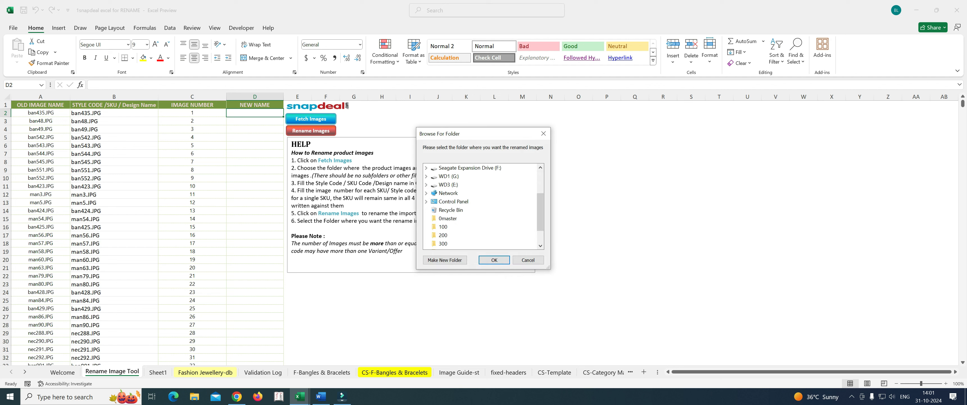
left_click(449, 219)
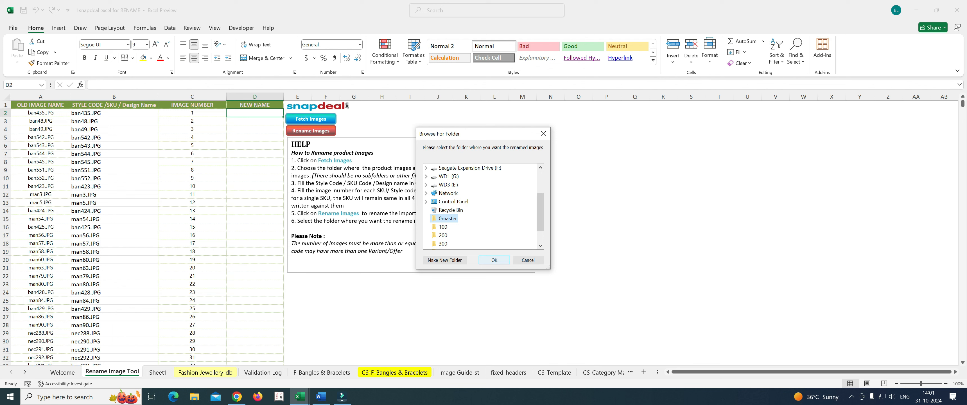
left_click(493, 260)
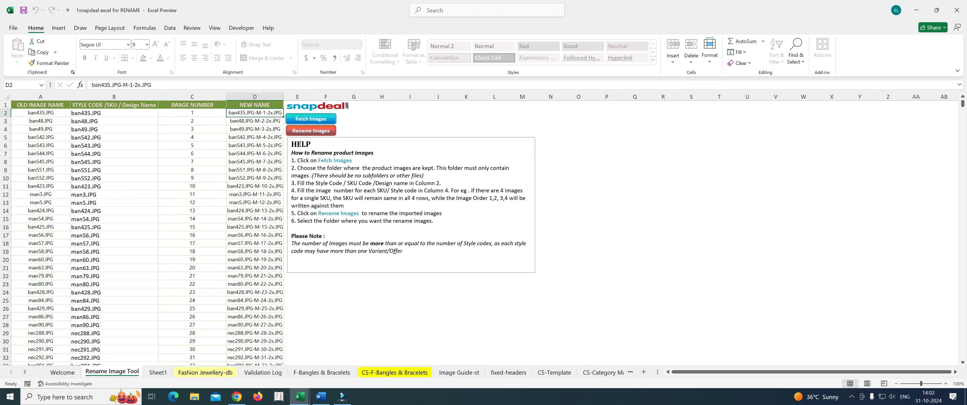
Step: Review the generated file names in the NEW NAME column down to the last row, then return to the top
scroll(267, 233, "down", 16)
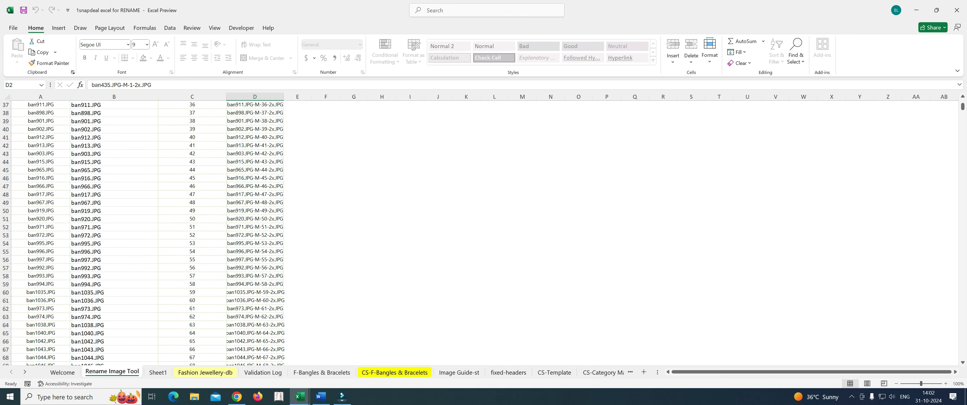
left_click_drag(962, 108, 962, 260)
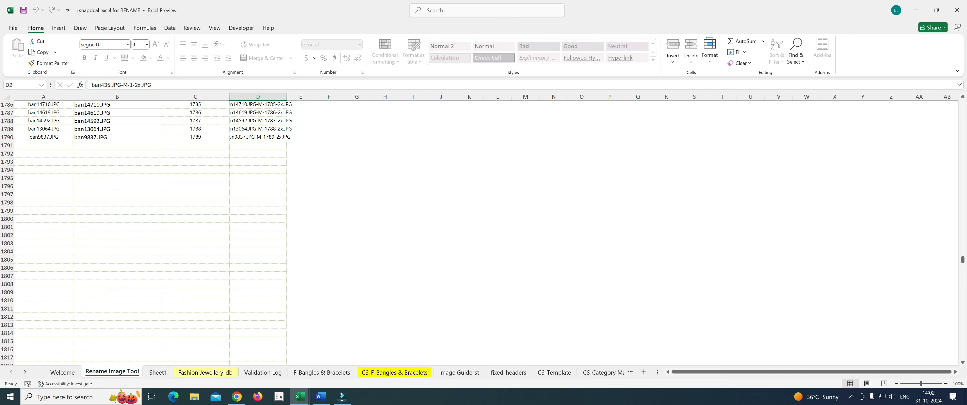
left_click_drag(962, 259, 962, 104)
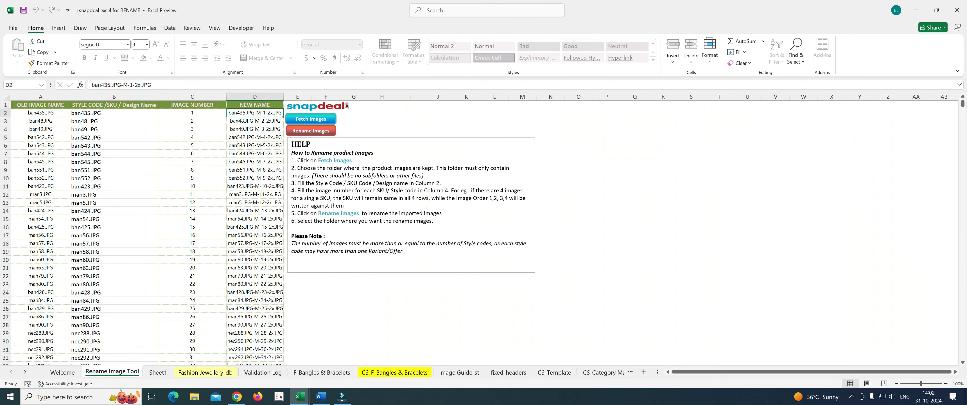
left_click(691, 187)
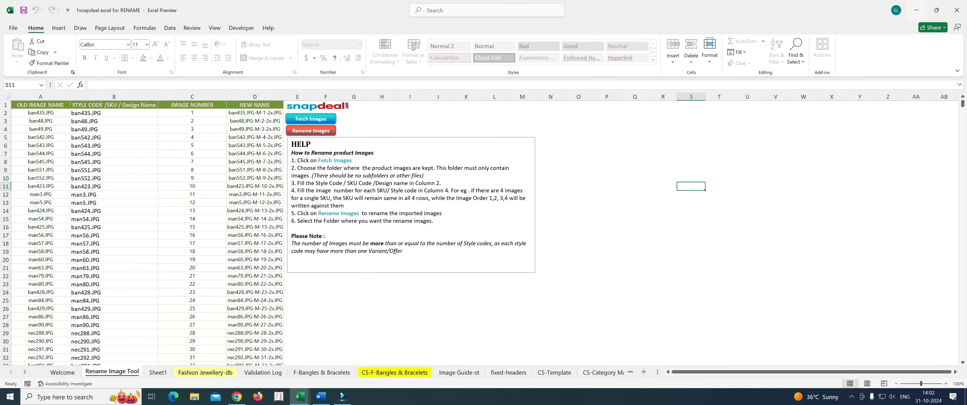
Step: Minimize both workbooks, open the desktop's 0master folder in a maximized window and examine the renamed image copies
left_click(916, 10)
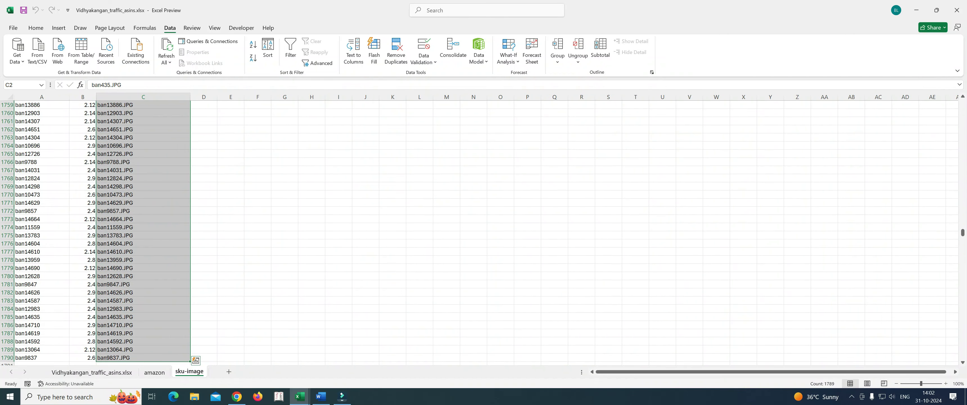
left_click(916, 10)
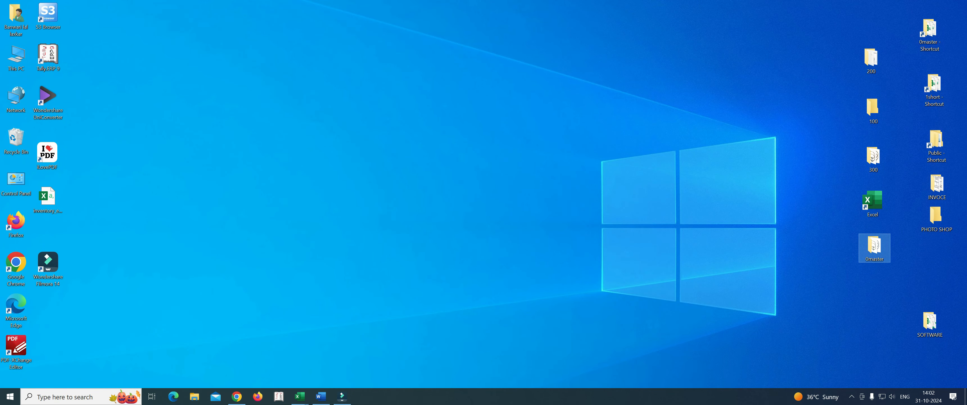
double_click(874, 246)
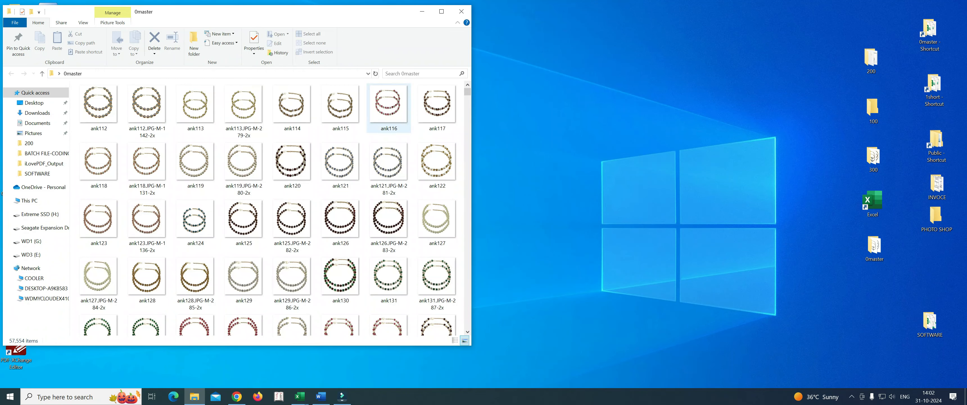
left_click(442, 11)
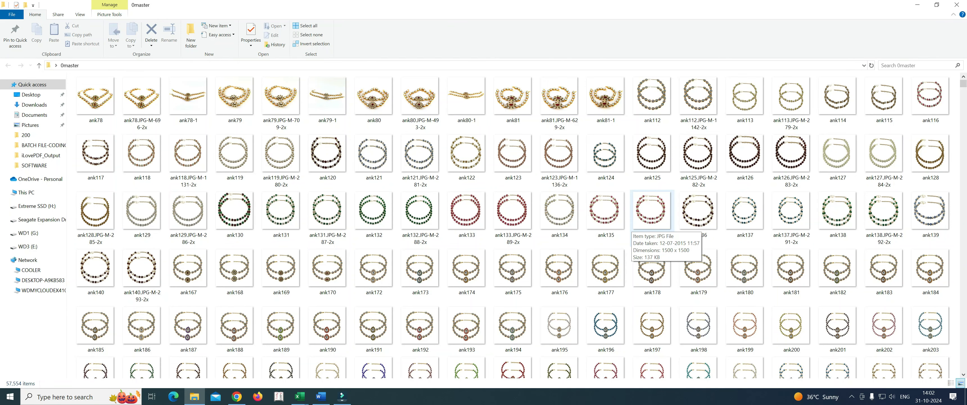
scroll(466, 210, "down", 5)
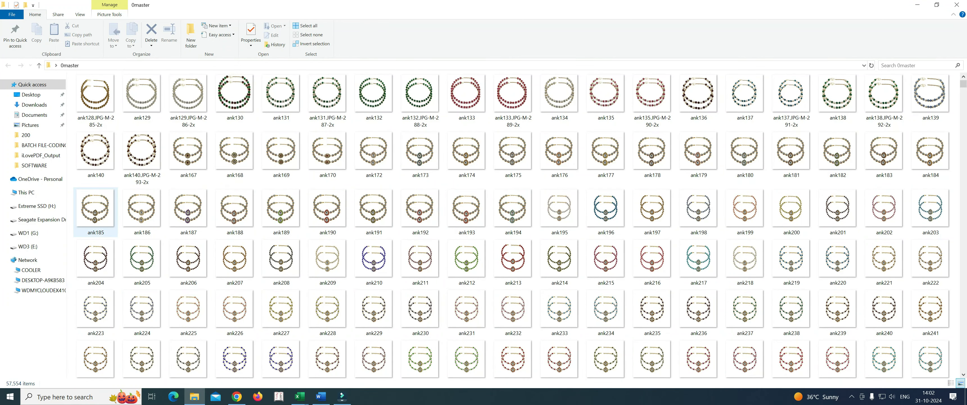
scroll(420, 162, "up", 5)
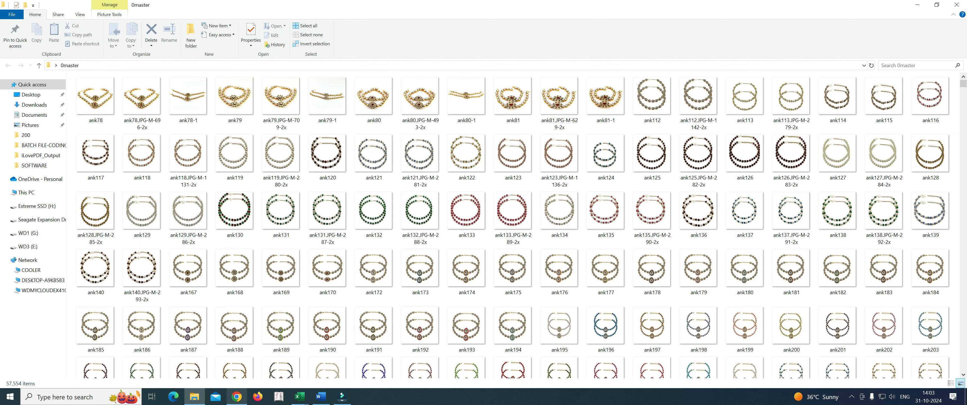
Step: Switch to the Vidhyakangan_traffic_asins.xlsx workbook and close it, saving its changes
left_click(299, 396)
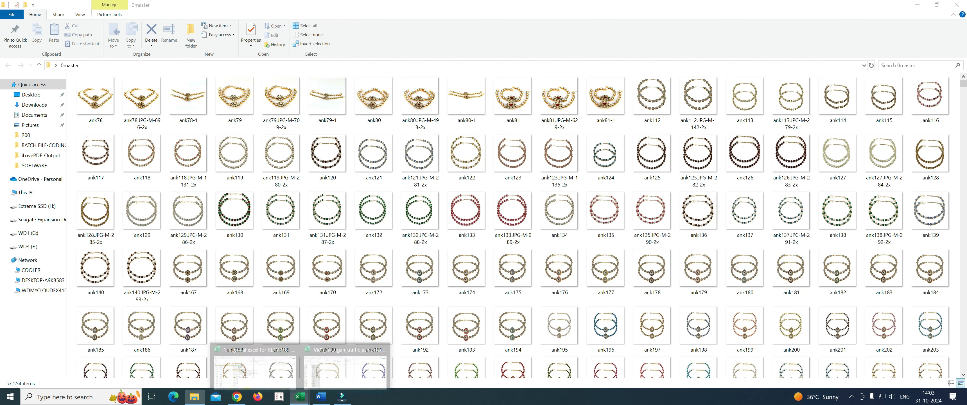
left_click(345, 366)
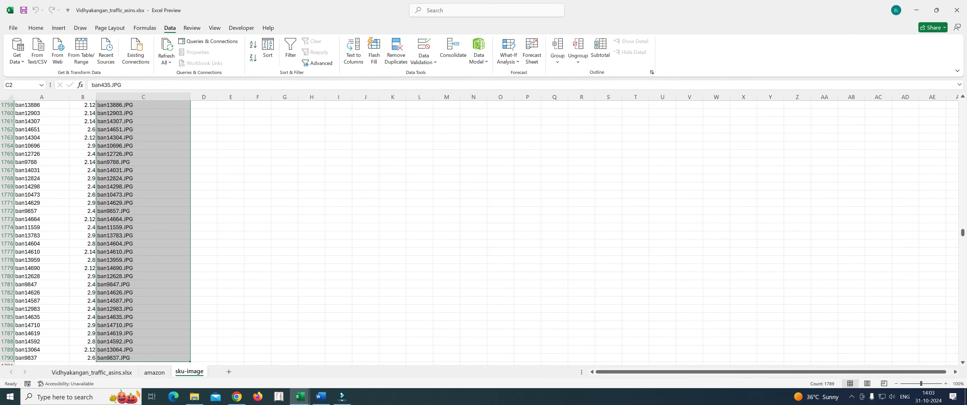
left_click(956, 10)
key("Return")
Step: Return to the Snapdeal rename workbook and examine how the NEW NAME entries correspond to the old names and image numbers
left_click(299, 396)
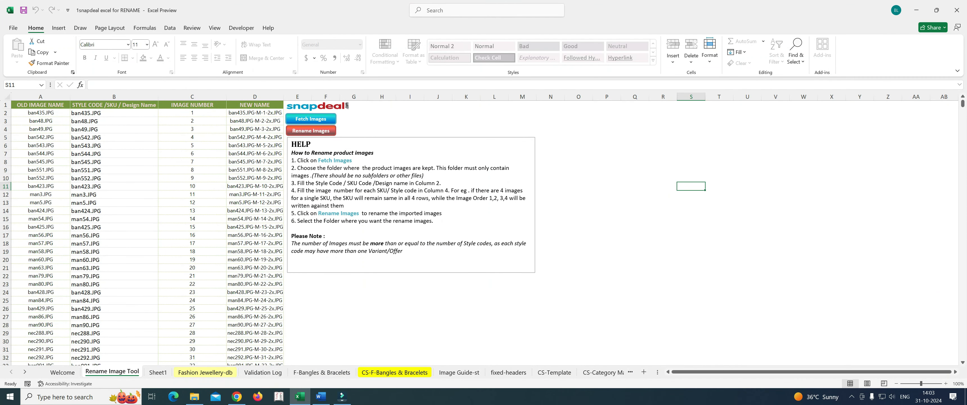
left_click(193, 129)
scroll(192, 130, "down", 5)
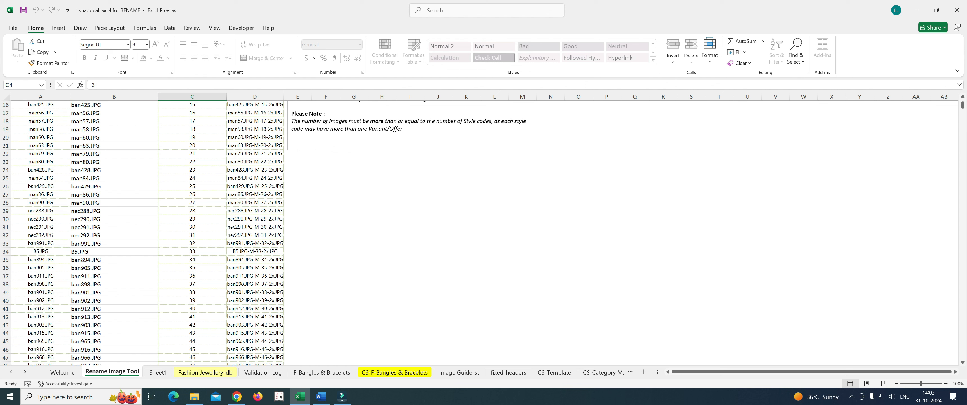
left_click(255, 227)
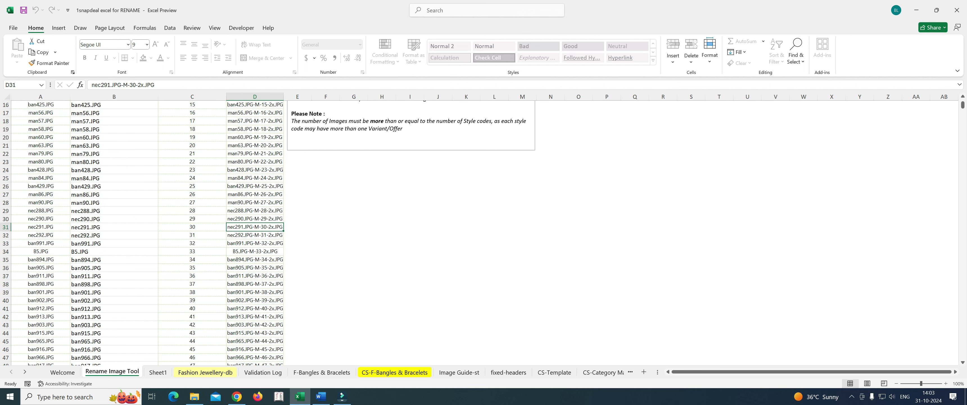
scroll(255, 227, "up", 5)
scroll(255, 227, "down", 6)
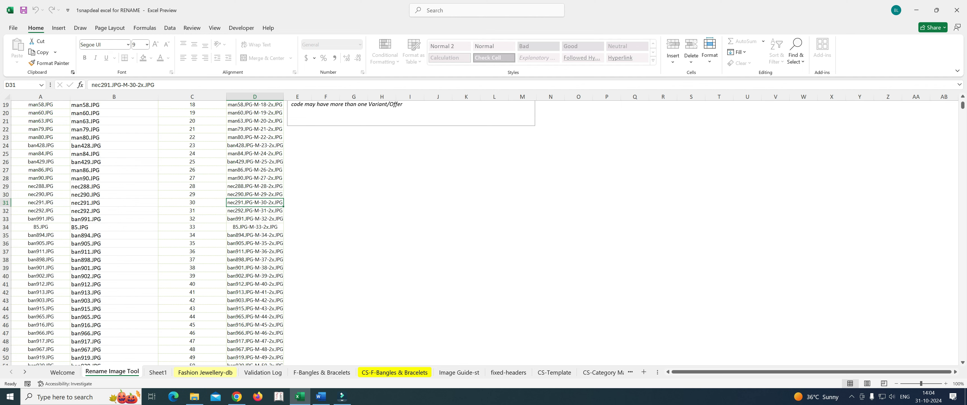
scroll(410, 210, "down", 1)
left_click(409, 210)
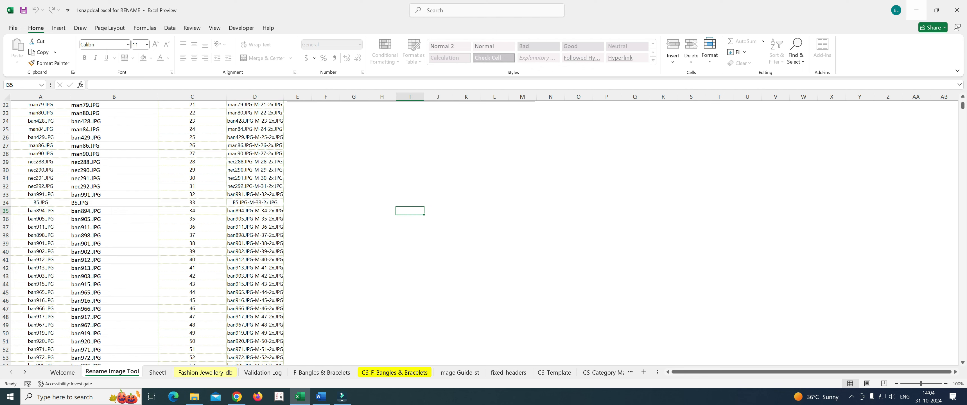
Step: Minimize the workbook and the 0master window, check the contents of the desktop's 100 folder and close it
left_click(915, 10)
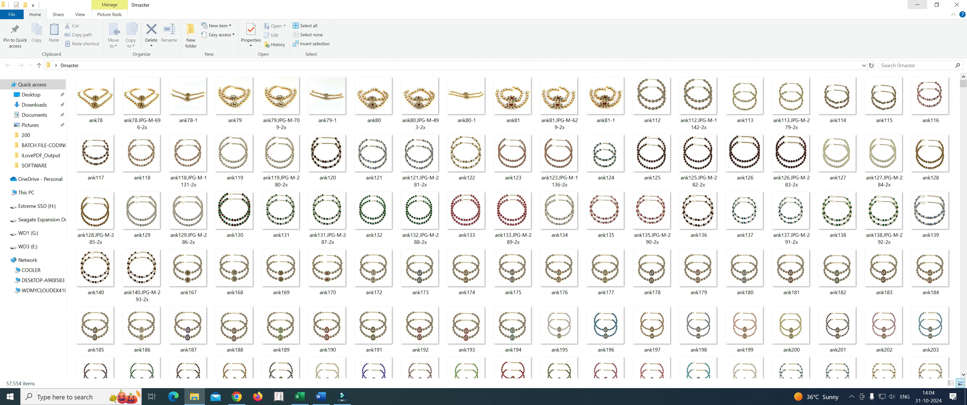
left_click(916, 5)
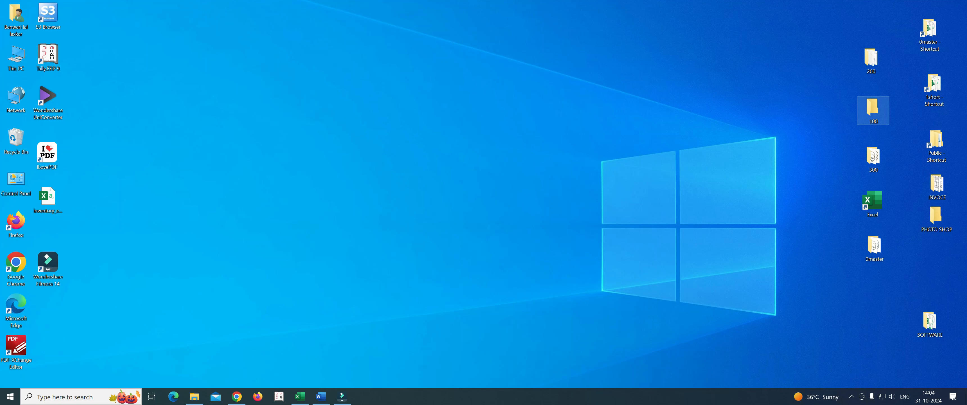
double_click(873, 109)
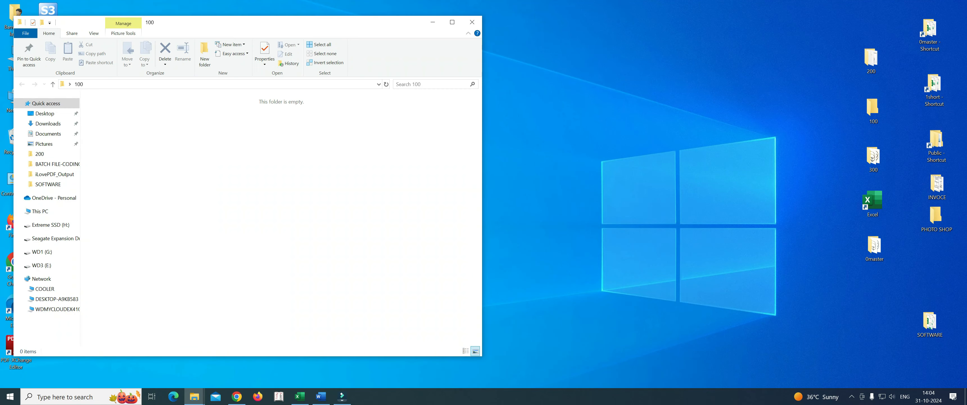
left_click(472, 22)
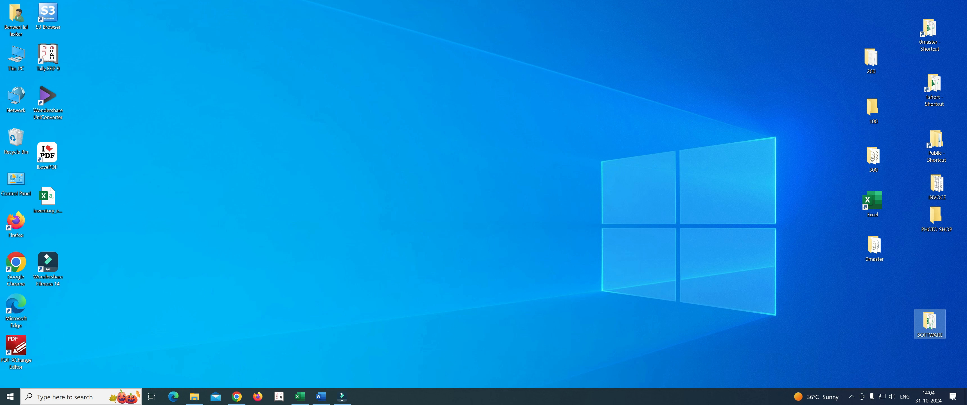
Step: Copy the image remove-notepad text file from the SOFTWARE folder into the 100 folder
double_click(929, 323)
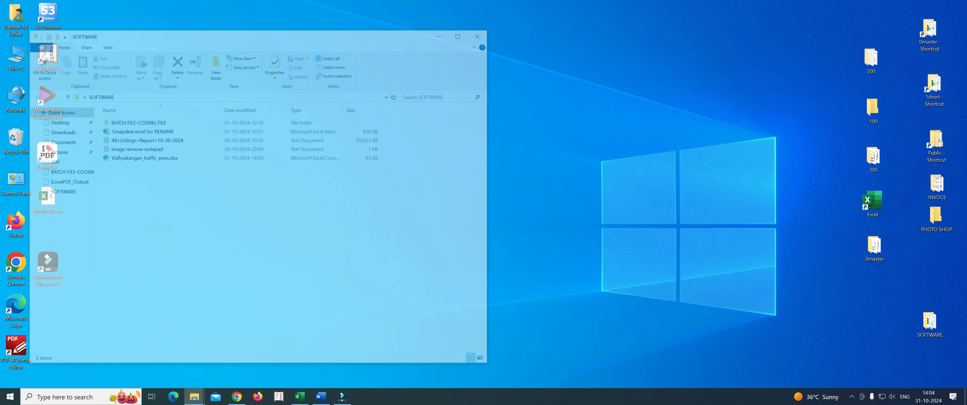
left_click(134, 148)
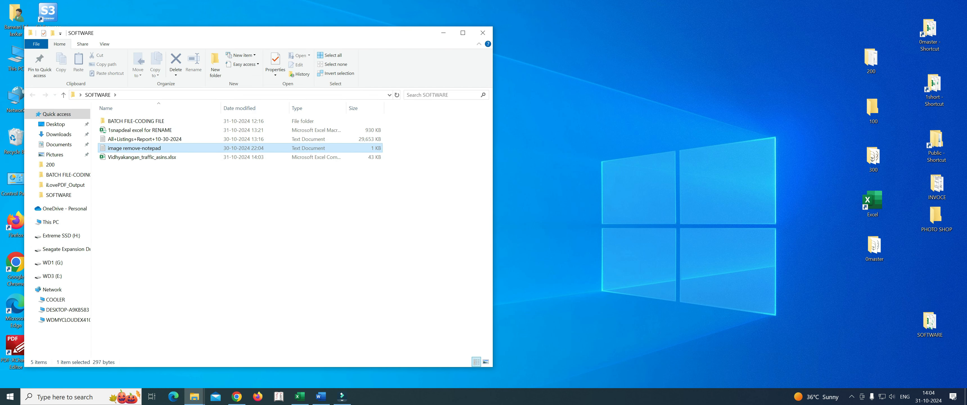
key("ctrl+c")
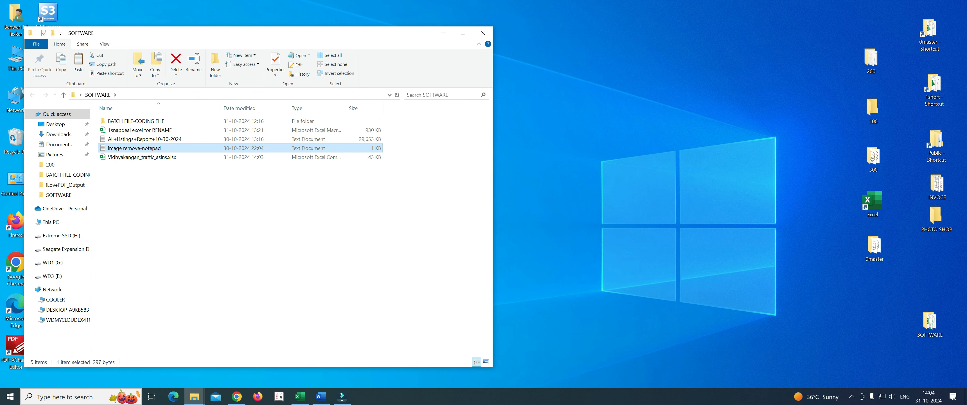
left_click(232, 210)
double_click(872, 109)
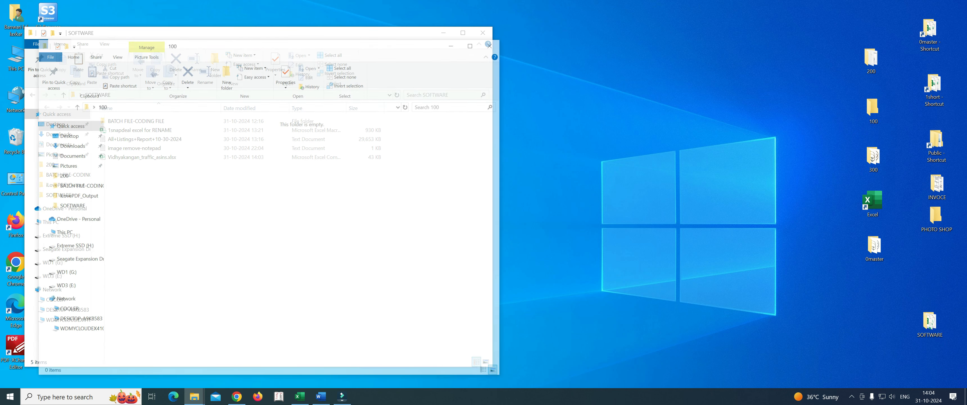
key("ctrl+v")
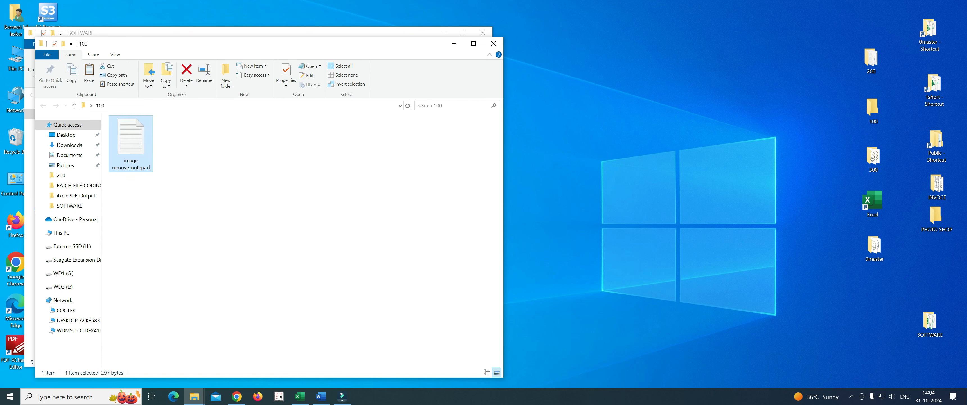
Step: Close the SOFTWARE window and open the image remove-notepad text file in the 100 folder for editing
left_click(482, 32)
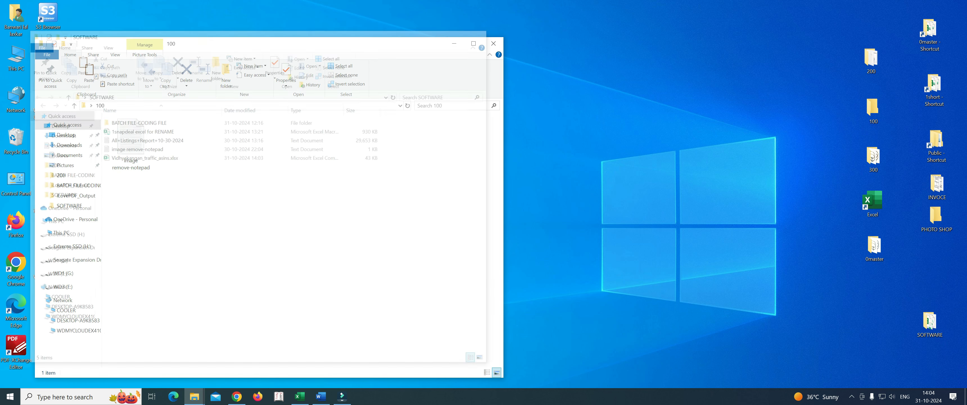
left_click(130, 143)
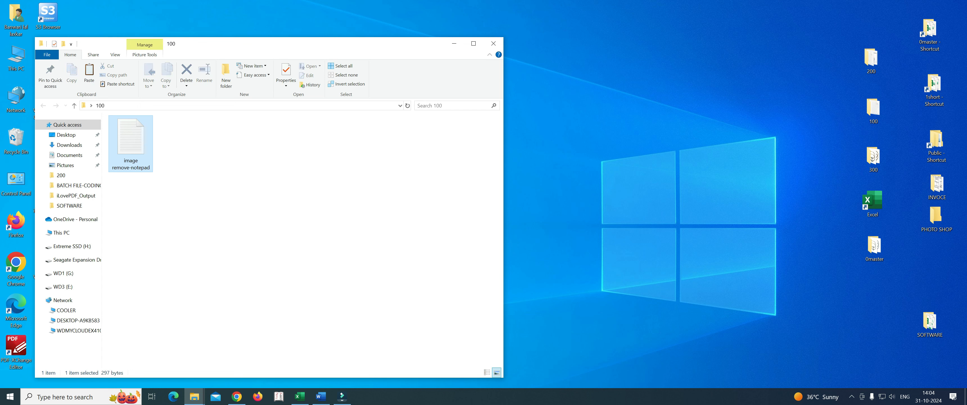
right_click(132, 140)
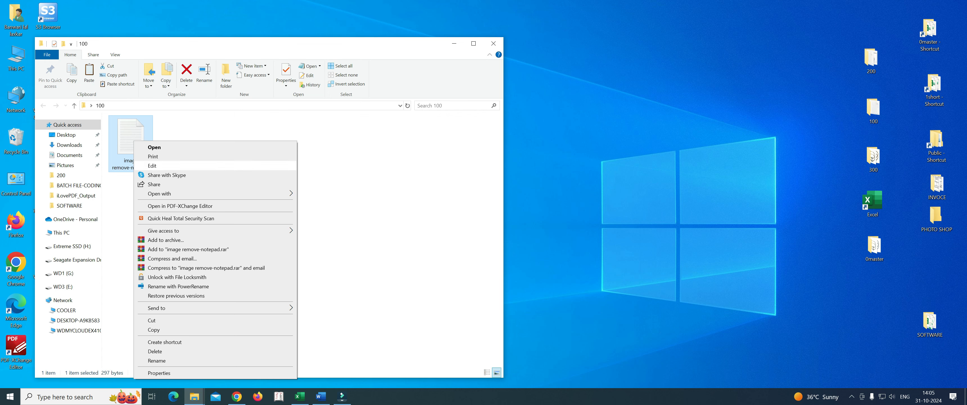
left_click(143, 165)
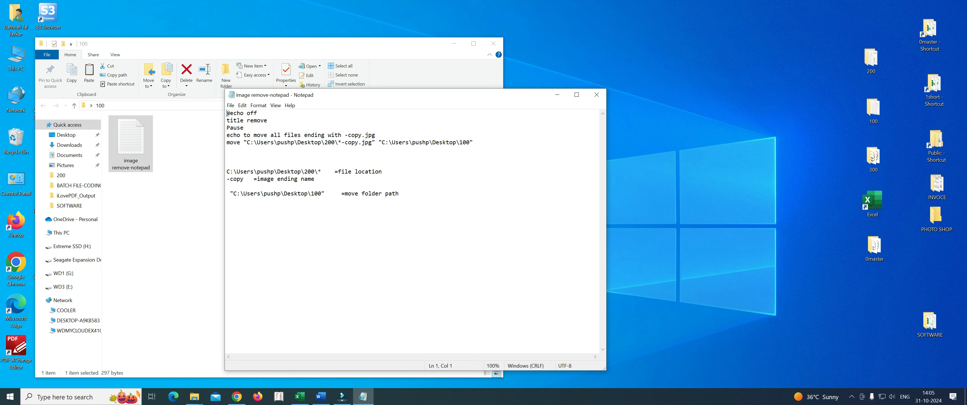
double_click(257, 120)
left_click(226, 215)
Step: Open the 0master folder beside the script and change the file ending in the echo line to -2x
double_click(873, 248)
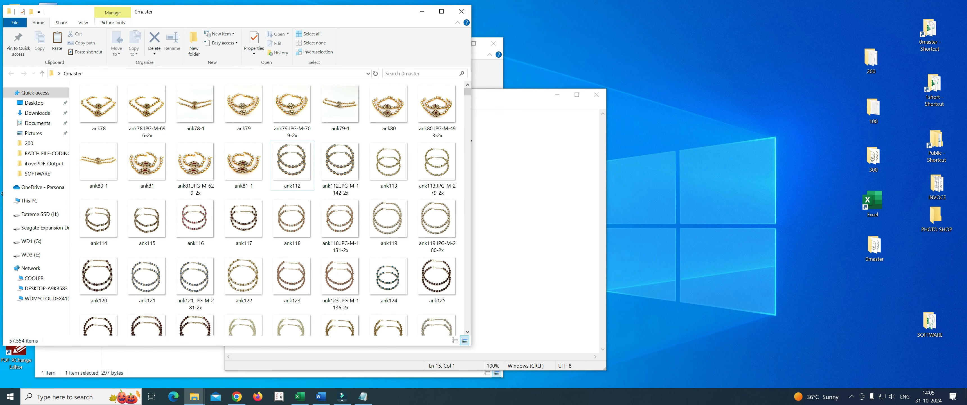
left_click_drag(302, 13, 743, 48)
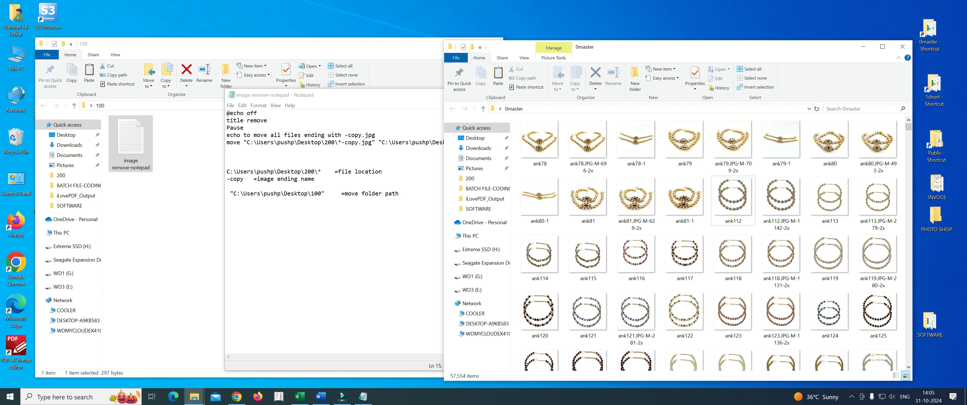
left_click(361, 136)
key("BackSpace")
key("BackSpace")
key("BackSpace")
key("BackSpace")
key("BackSpace")
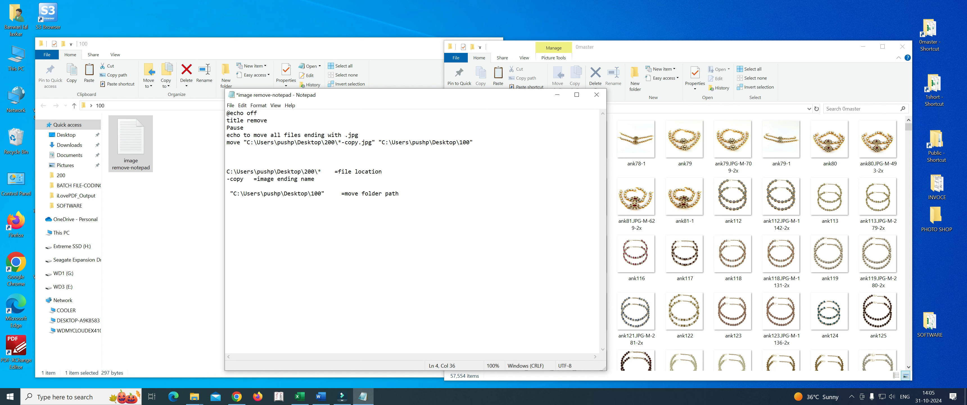
type("-2x")
left_click(227, 201)
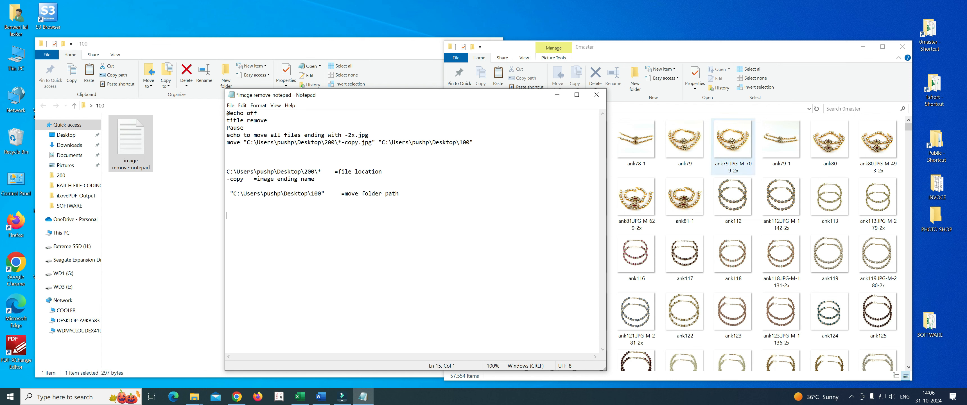
Step: Replace the source folder in the move command with the 0master folder's copied path followed by a backslash
left_click(720, 109)
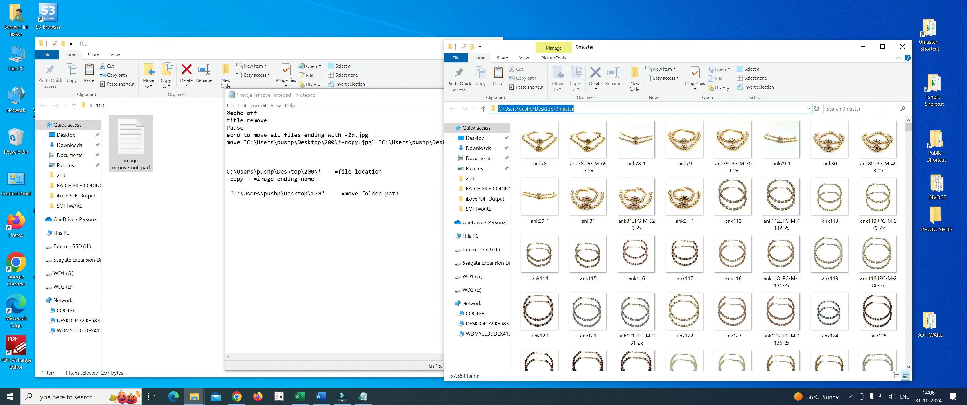
left_click(685, 197)
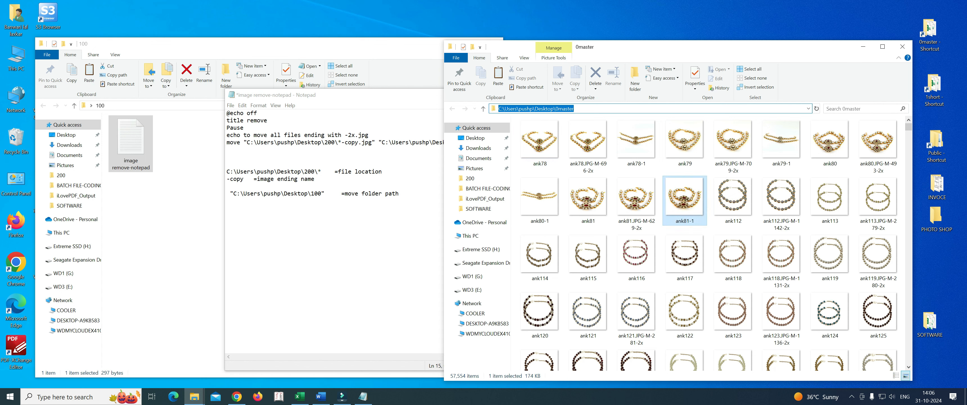
left_click(676, 108)
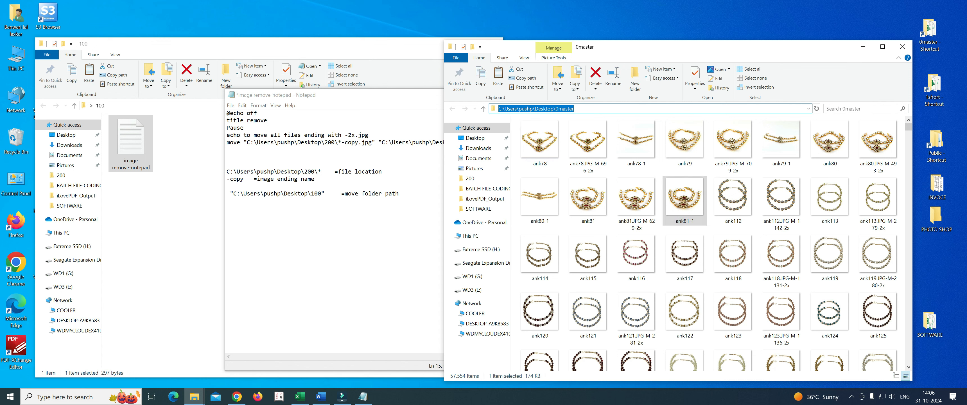
key("ctrl+c")
left_click(338, 233)
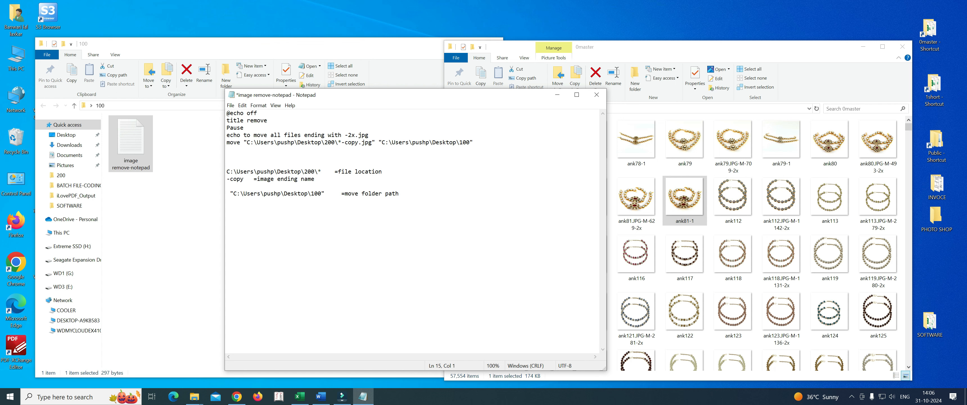
left_click(338, 142)
key("BackSpace")
key("BackSpace")
key("BackSpace")
key("BackSpace")
key("BackSpace")
key("BackSpace")
key("BackSpace")
key("BackSpace")
key("BackSpace")
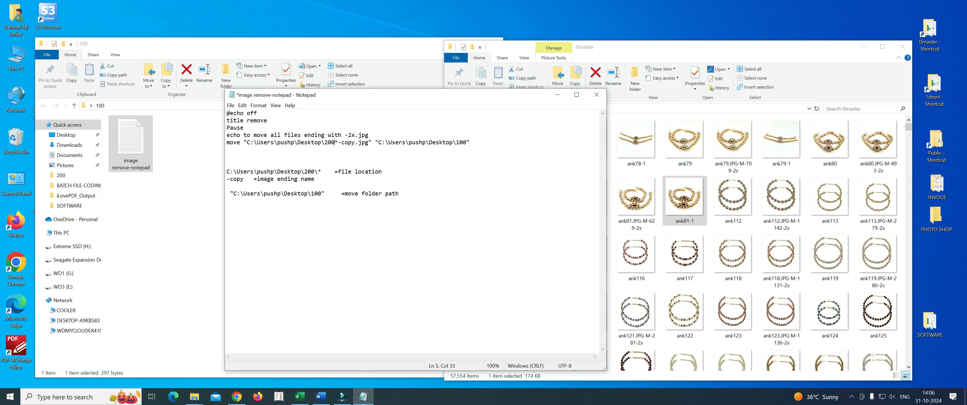
key("BackSpace")
key("BackSpace")
key("BackSpace")
key("BackSpace")
key("BackSpace")
key("BackSpace")
key("BackSpace")
key("BackSpace")
key("BackSpace")
key("BackSpace")
key("BackSpace")
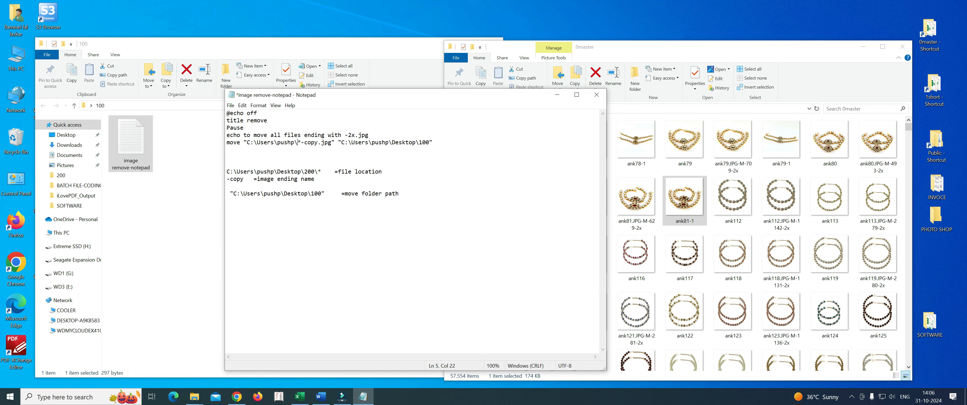
key("BackSpace")
key("BackSpace")
key("BackSpace")
key("BackSpace")
key("BackSpace")
key("BackSpace")
key("BackSpace")
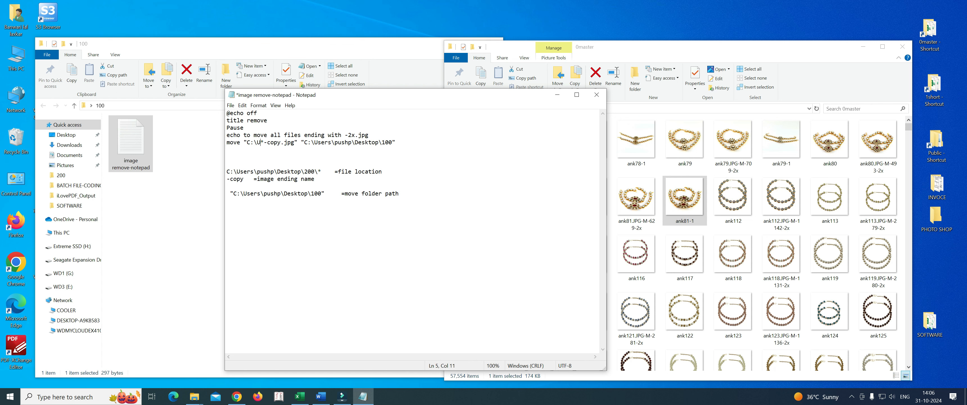
key("ctrl+v")
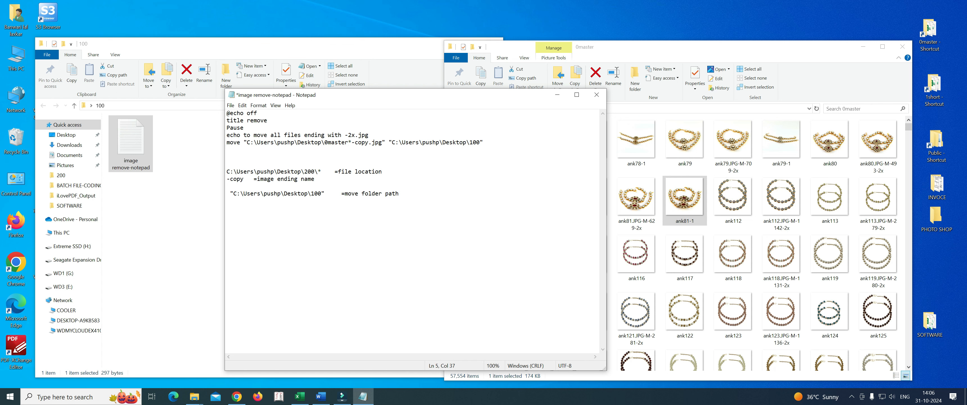
type("\\")
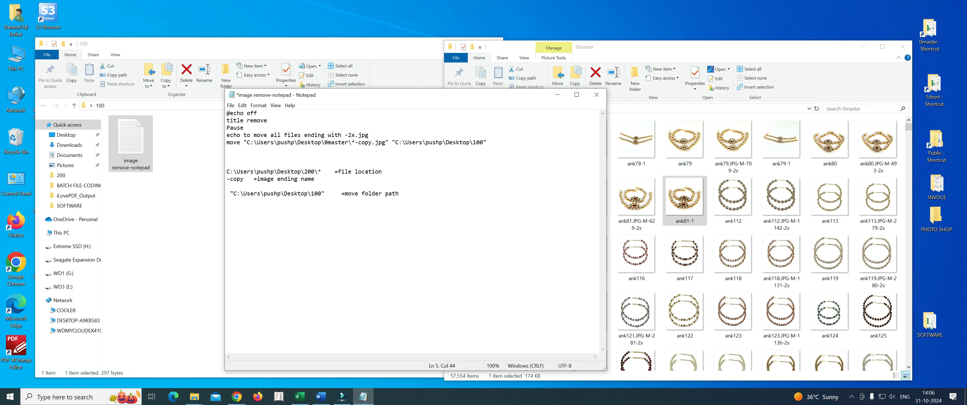
Step: Change the file name ending in the move command's source pattern to -2x
key("BackSpace")
key("BackSpace")
key("BackSpace")
key("BackSpace")
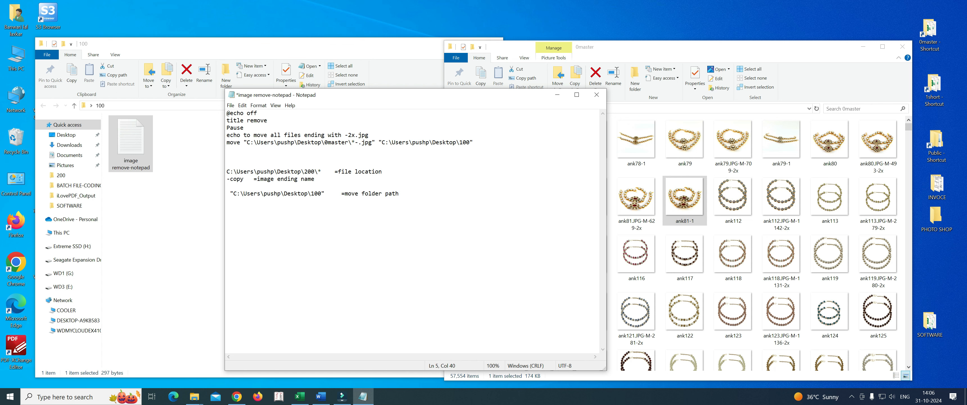
key("BackSpace")
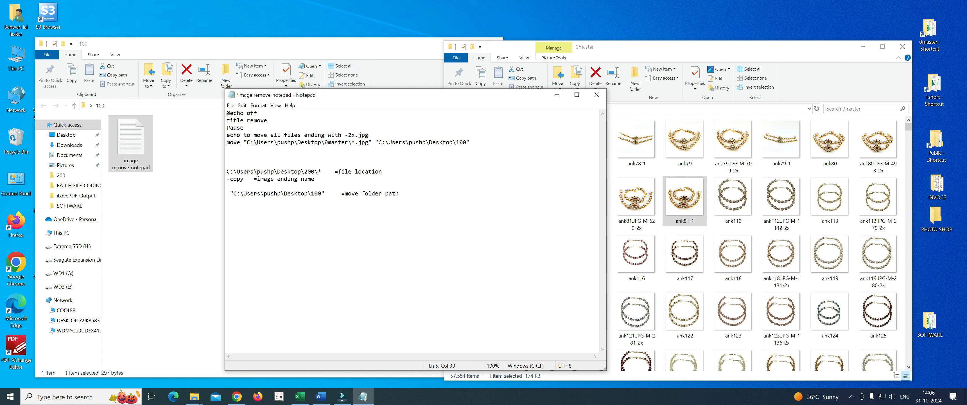
type("-")
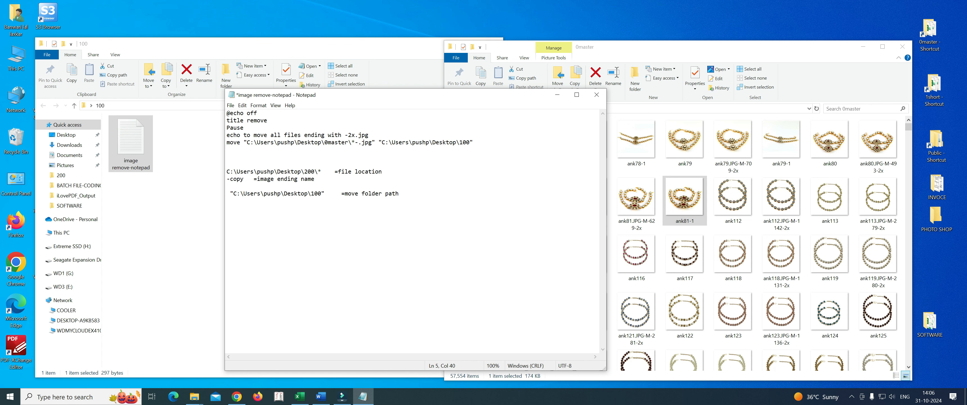
type("2x")
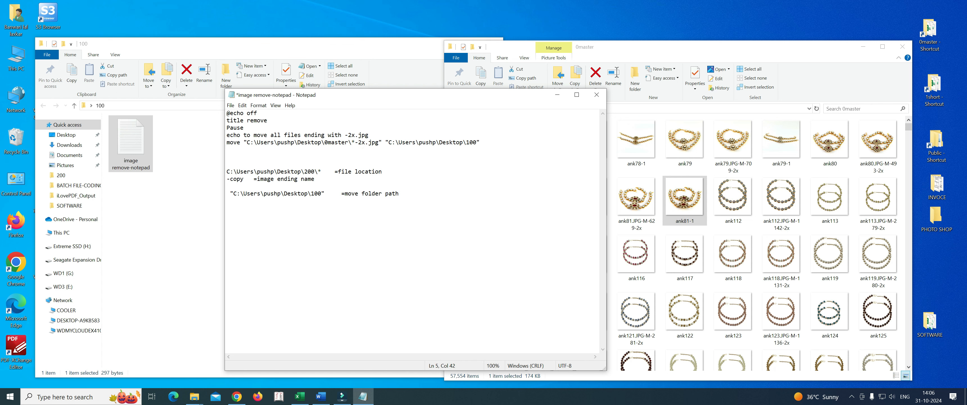
left_click(402, 194)
Step: Minimize the 0master window, compare the 100 folder's path with the move command's destination, and close that folder
left_click(863, 47)
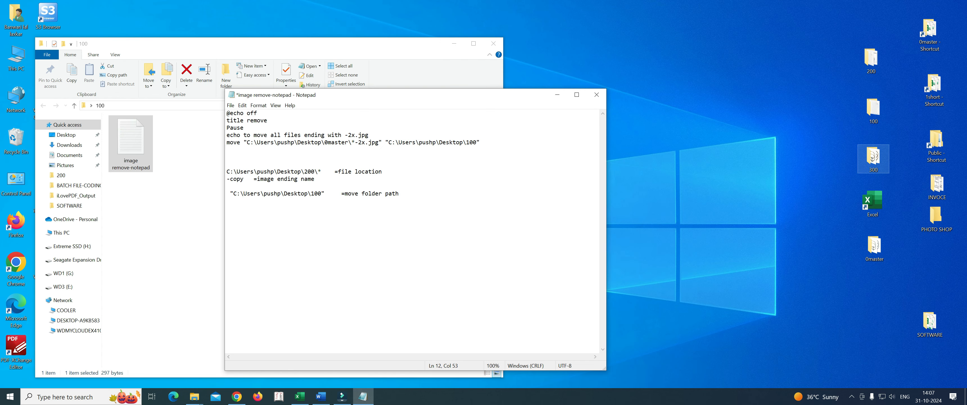
double_click(872, 110)
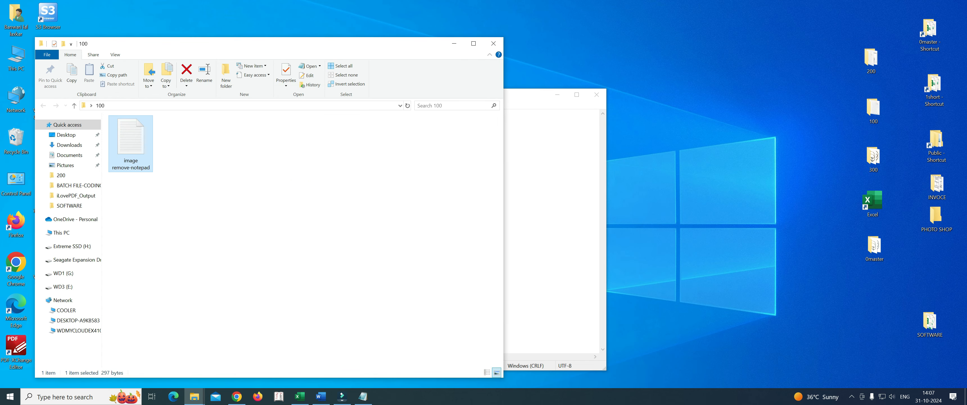
left_click(322, 211)
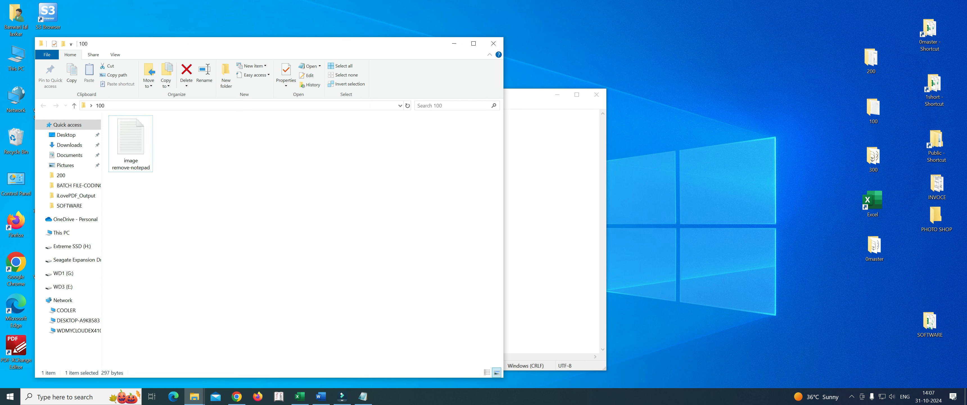
left_click(240, 105)
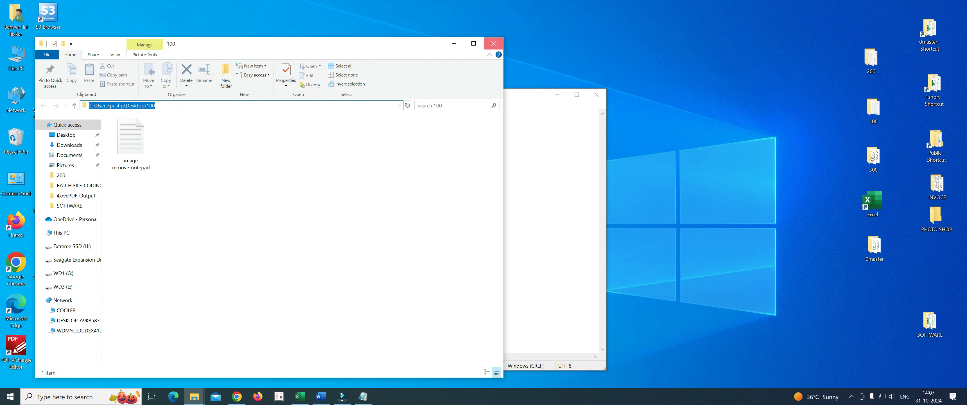
left_click(493, 43)
left_click(476, 142)
left_click_drag(476, 142, 388, 143)
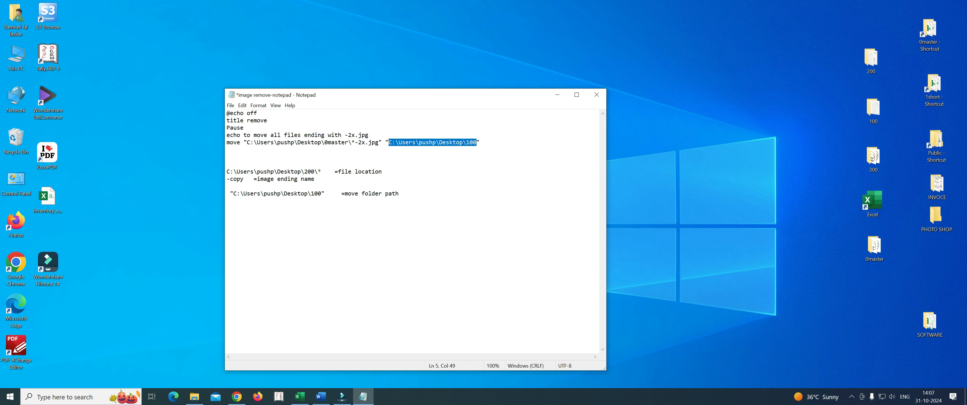
left_click(227, 215)
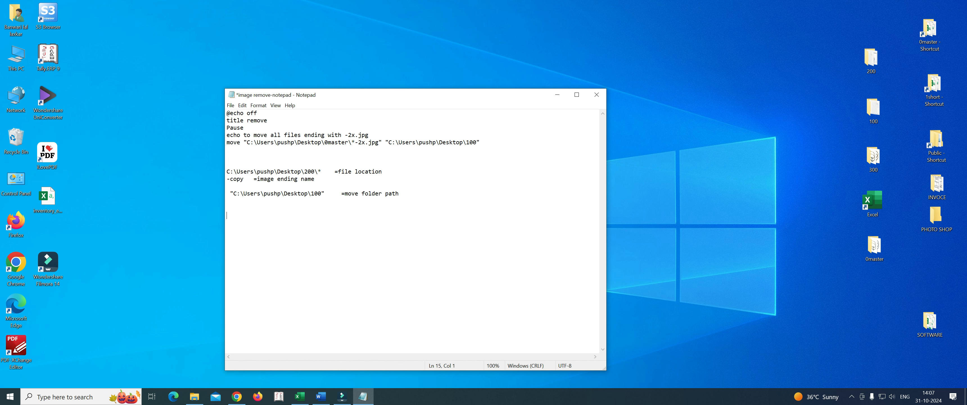
Step: Delete the explanatory notes on file location, image ending name and move folder path below the move command
left_click_drag(321, 172, 226, 171)
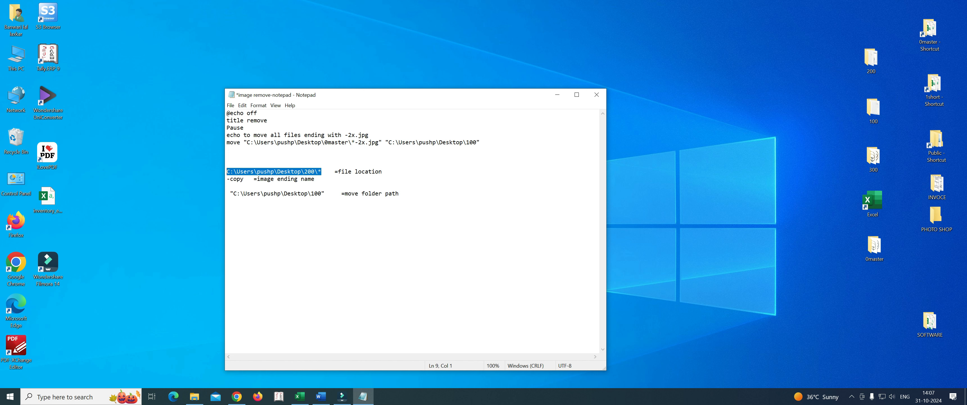
left_click(227, 215)
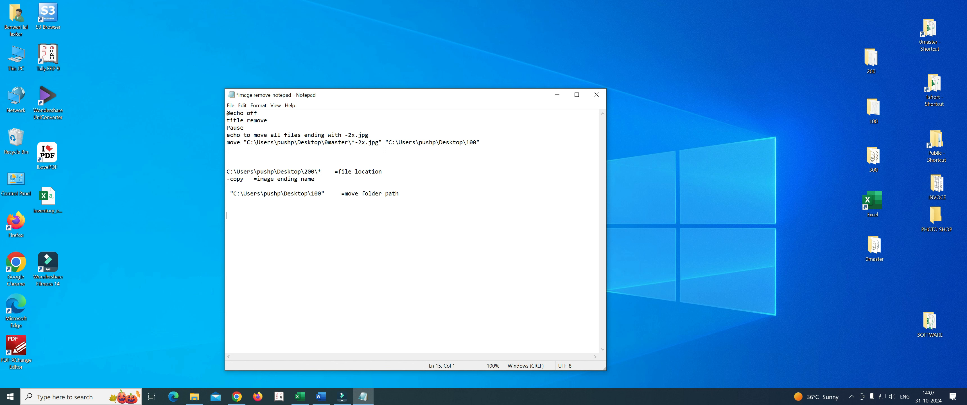
left_click_drag(227, 171, 402, 193)
key("BackSpace")
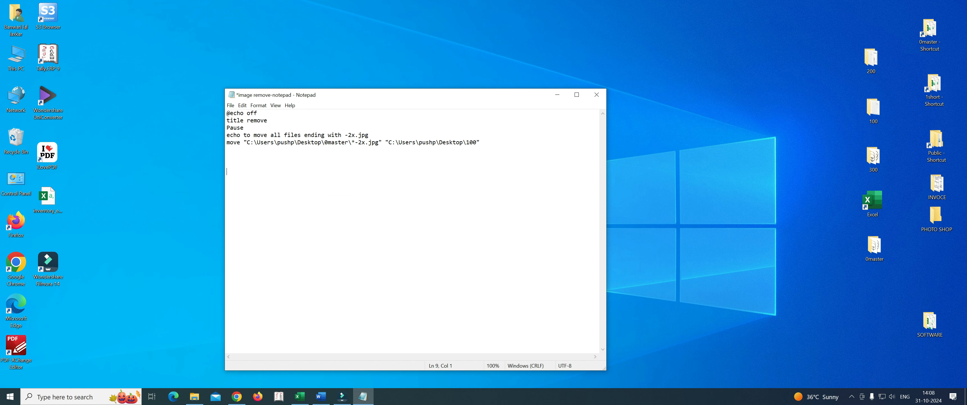
left_click(226, 186)
Step: Save the script in the 100 folder as a batch file named image remove.bat
left_click(230, 105)
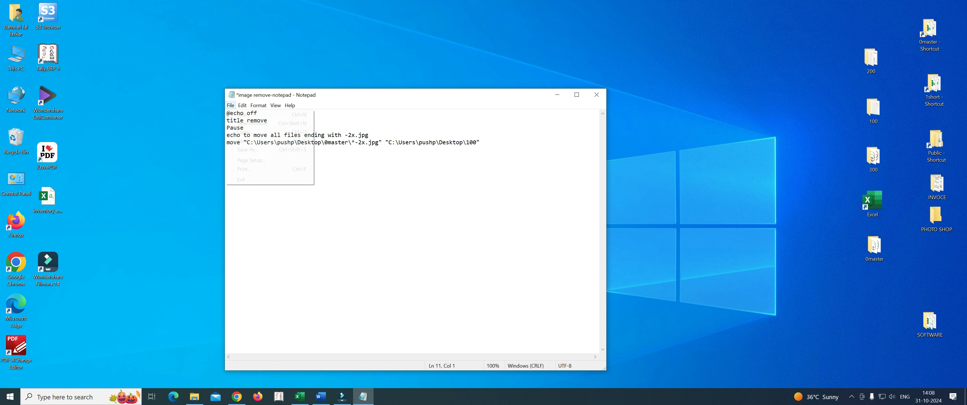
key("Return")
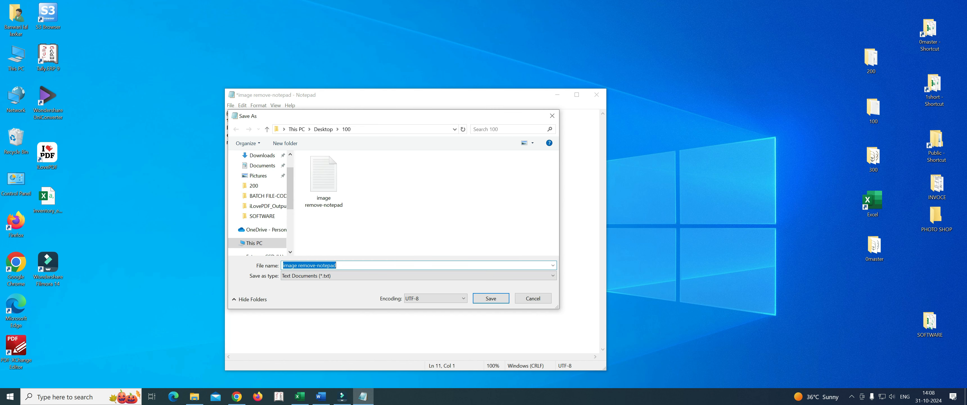
left_click(338, 265)
key("BackSpace")
key("BackSpace")
key("BackSpace")
key("BackSpace")
key("BackSpace")
key("BackSpace")
key("BackSpace")
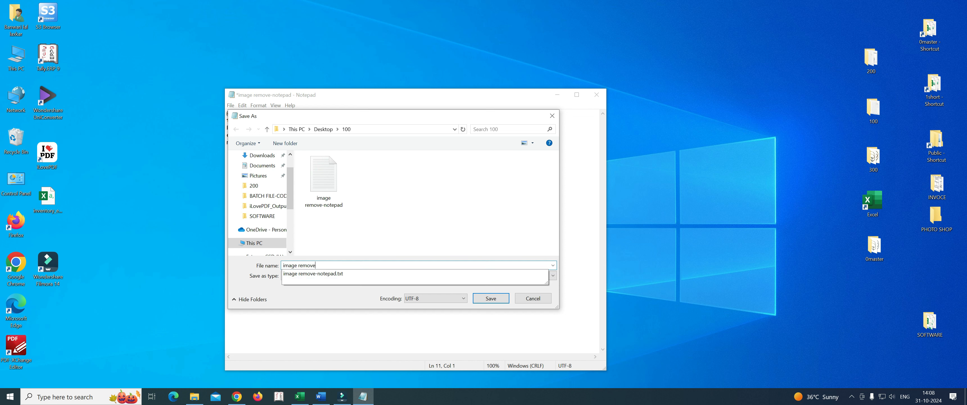
type(".bat")
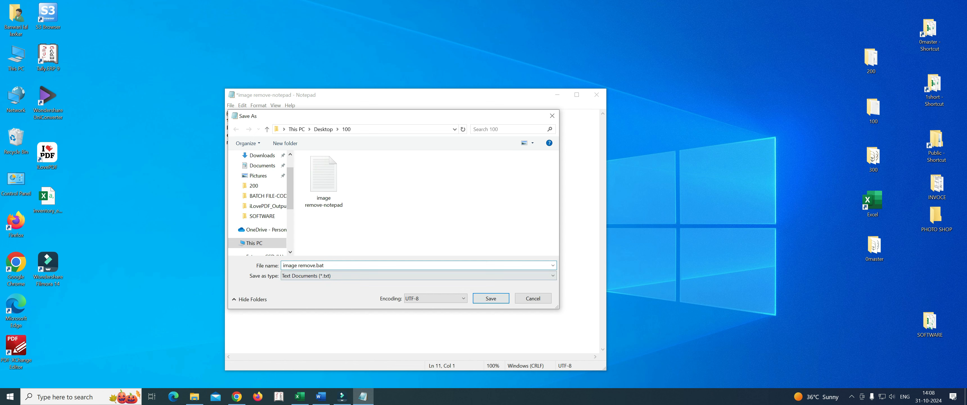
left_click(490, 298)
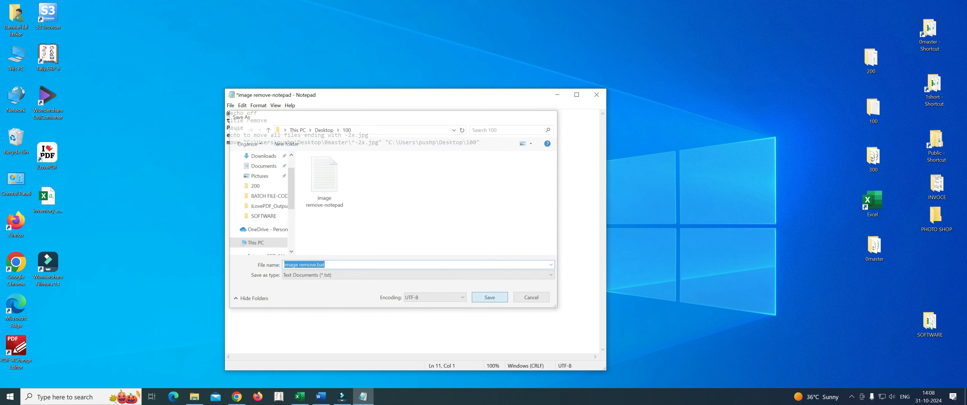
Step: Close the script in Notepad and open the 100 folder from the desktop
left_click(597, 94)
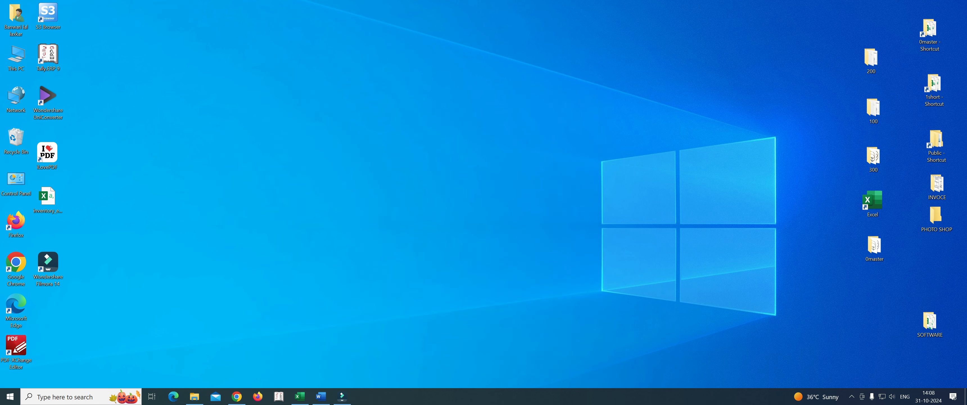
double_click(873, 108)
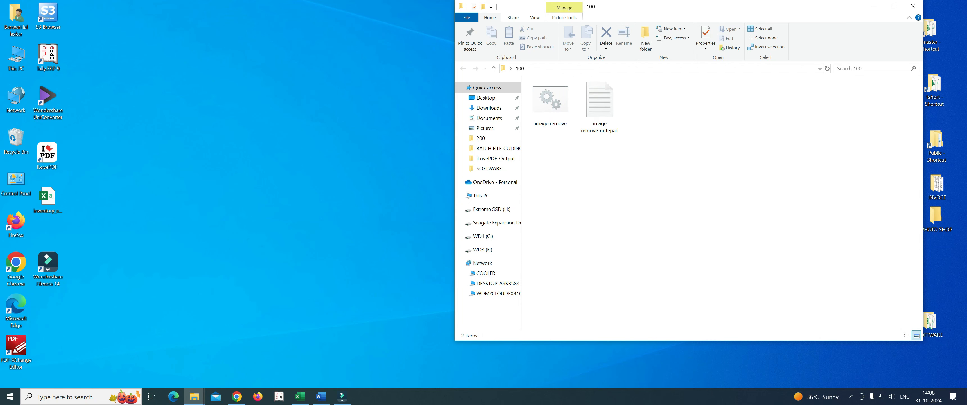
left_click_drag(778, 8, 431, 39)
Step: Run the image remove batch file and continue past its pause to move the -2x images into the 100 folder
left_click(204, 138)
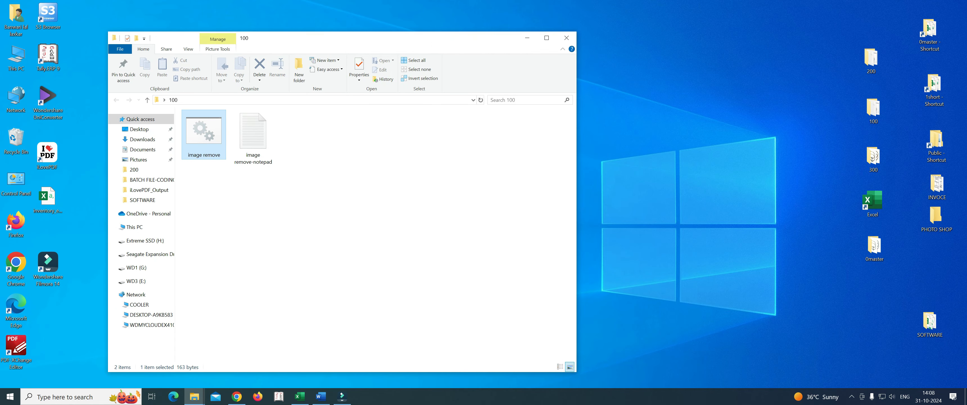
right_click(204, 130)
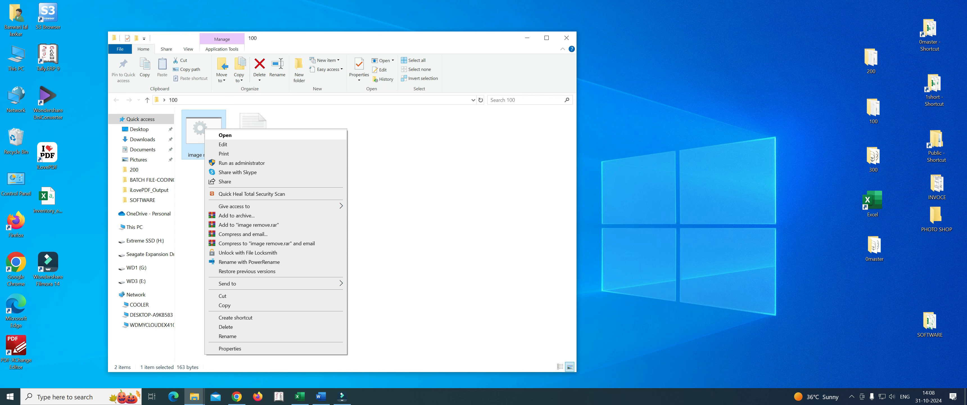
left_click(225, 135)
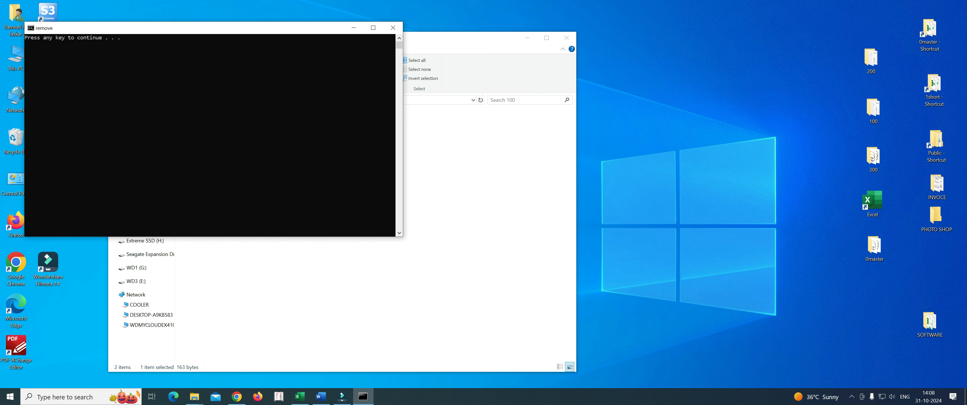
key("Return")
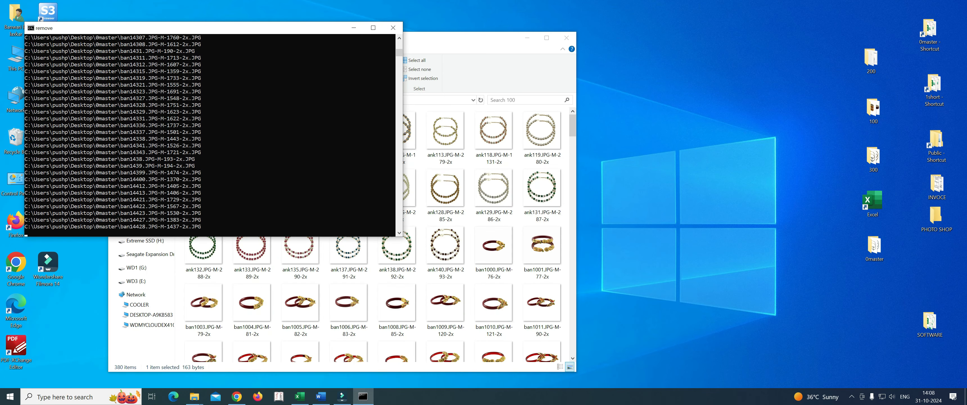
left_click_drag(271, 29, 749, 115)
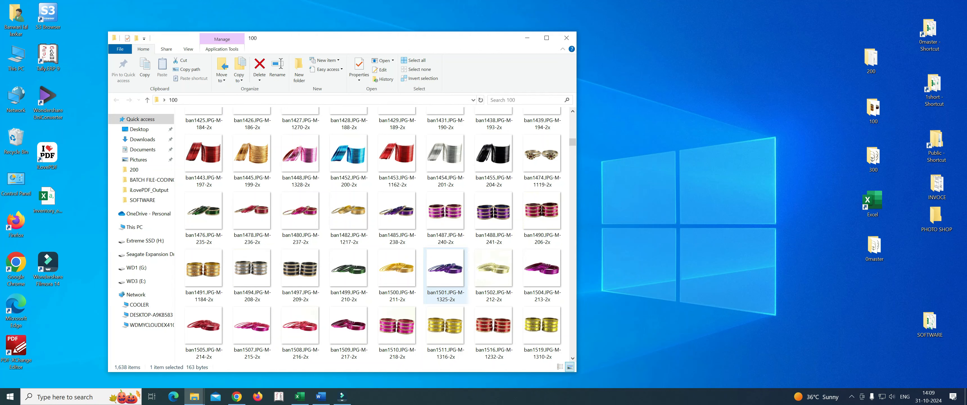
Step: Compare the images moved into the 100 folder with the ank78 and ank78-1 images in the 0master folder
scroll(446, 268, "up", 16)
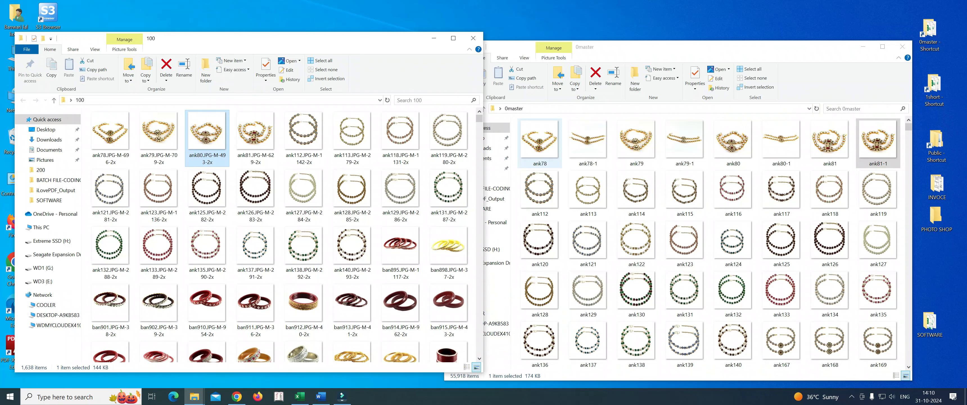
left_click(540, 143)
left_click(588, 142)
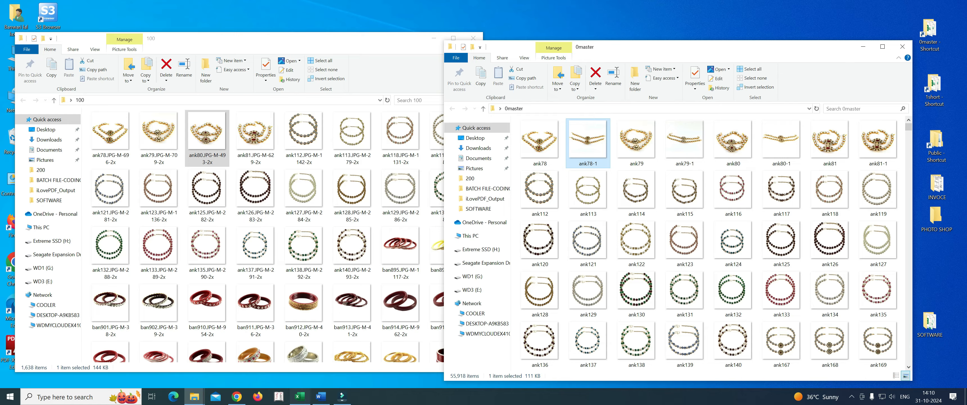
Step: Switch to the 1snapdeal excel for RENAME workbook in Excel and select all old image names from A2 down to check their count
left_click(300, 395)
scroll(484, 233, "up", 2)
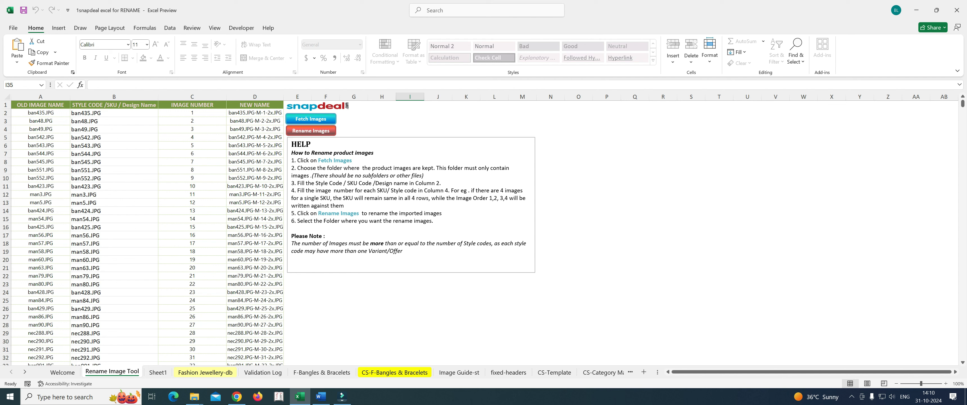
left_click(663, 252)
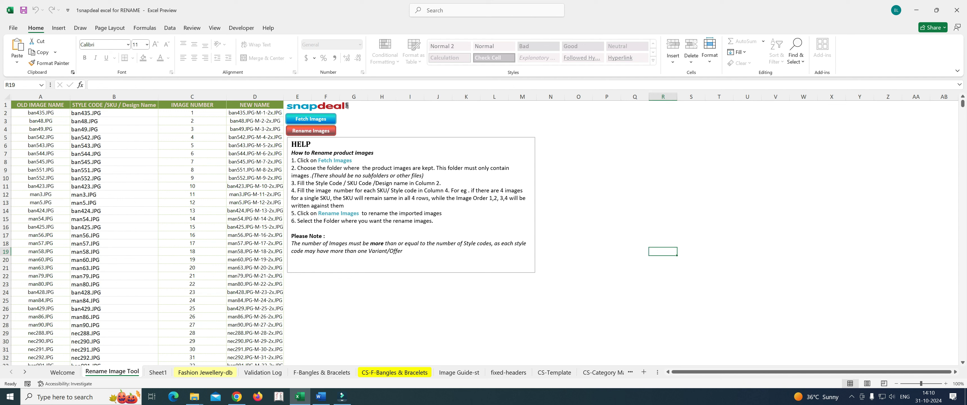
left_click(40, 112)
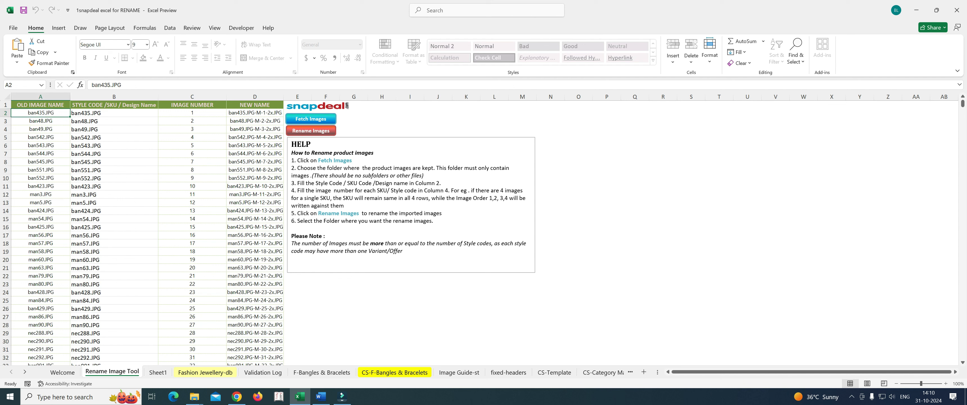
key("ctrl+shift+Down")
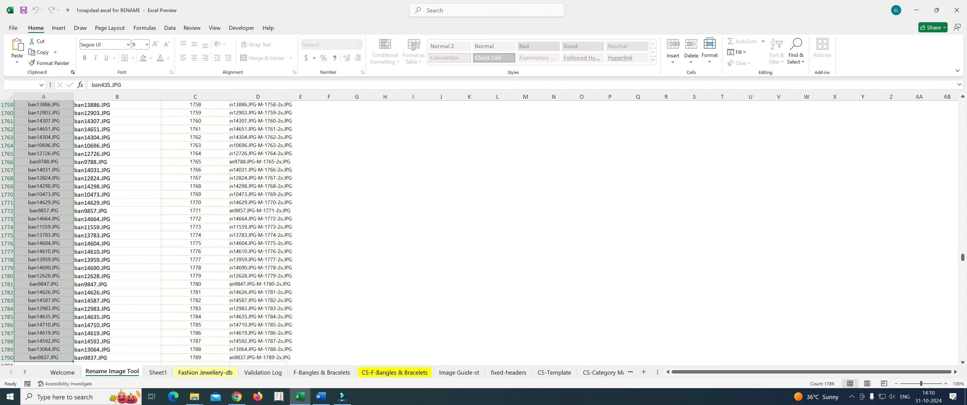
key("ctrl+shift+r")
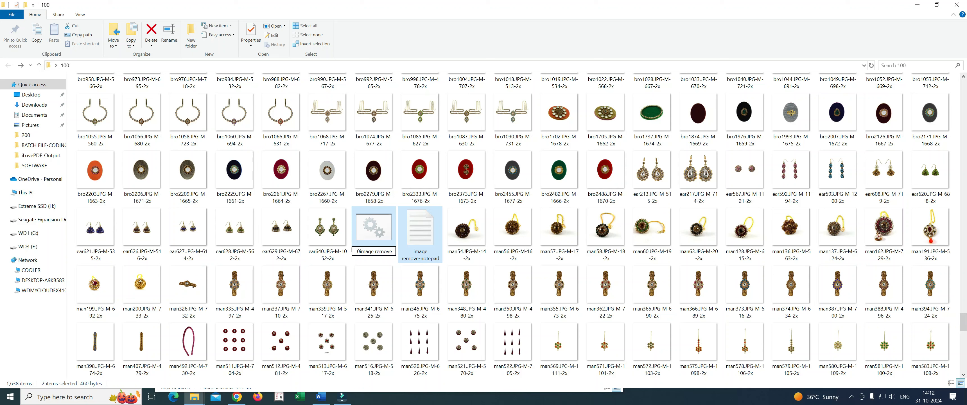
Step: Rename the batch file and the script's text file in the 100 folder as 0_image remove
type("_")
right_click(420, 233)
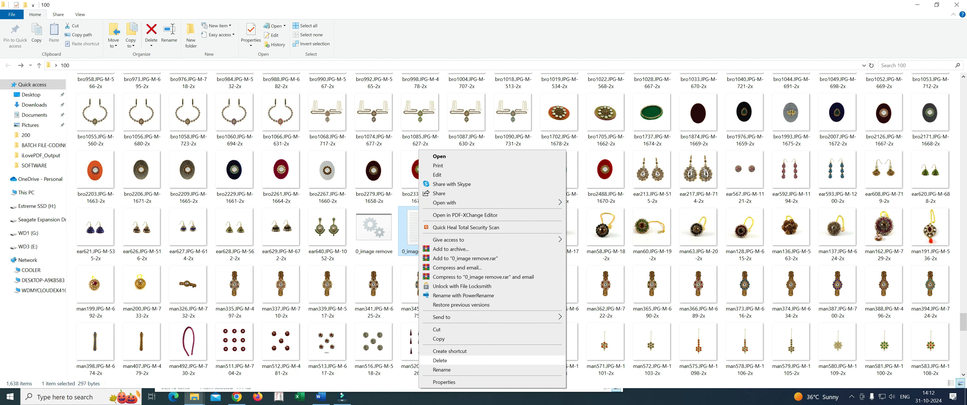
left_click(441, 369)
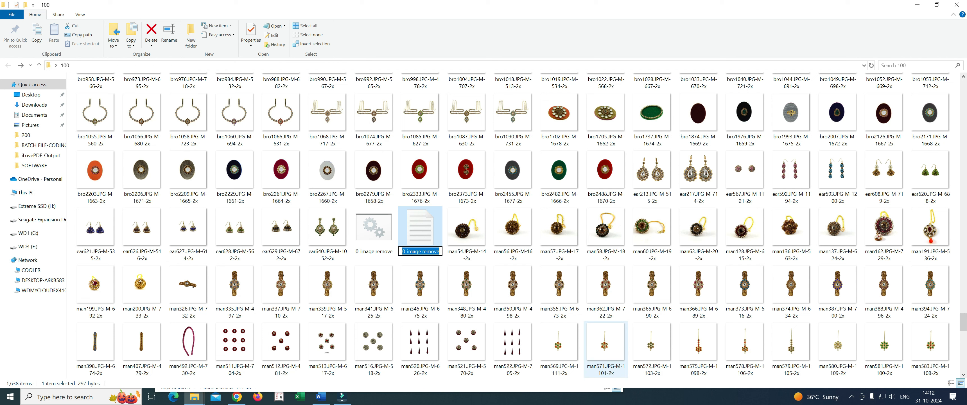
left_click(466, 229)
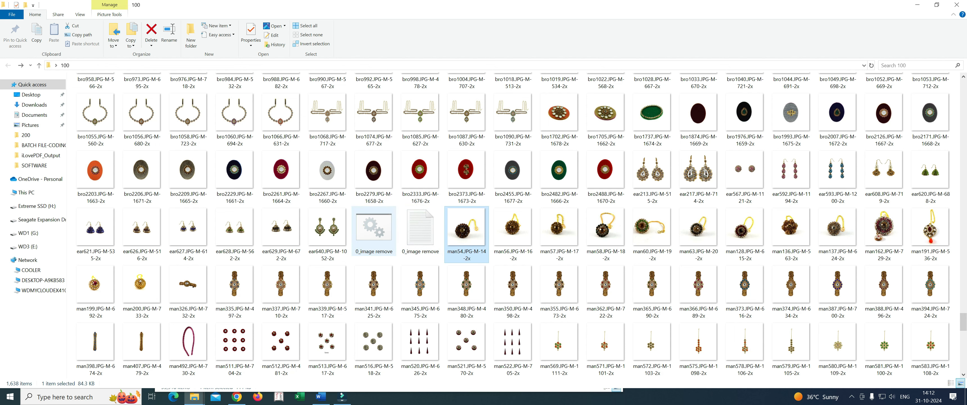
Step: Refresh the 100 folder's listing, check the order of the 0_image remove files, and minimize the folder window
left_click(870, 65)
scroll(518, 225, "up", 5)
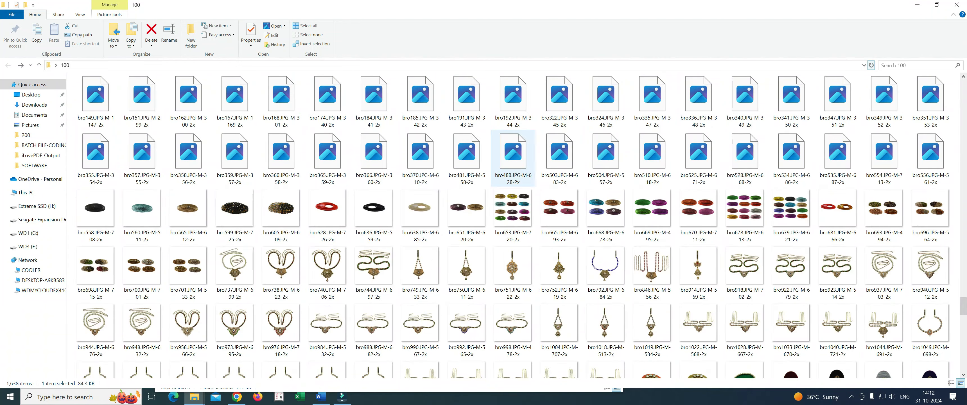
left_click_drag(962, 278, 963, 88)
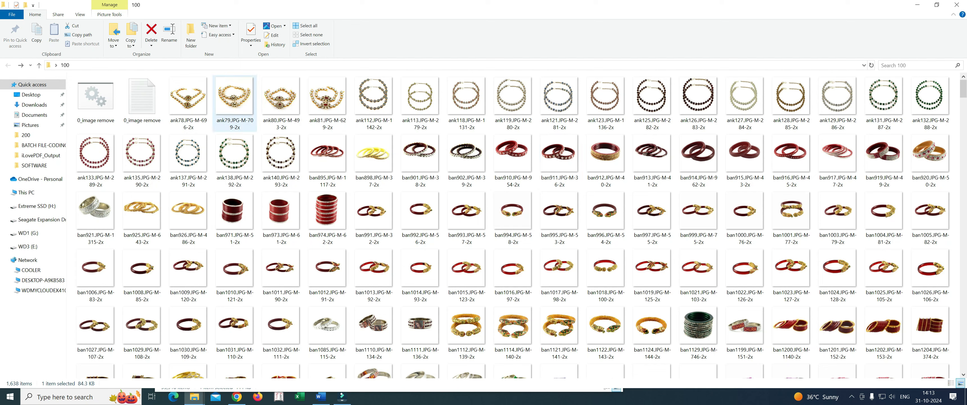
left_click(916, 4)
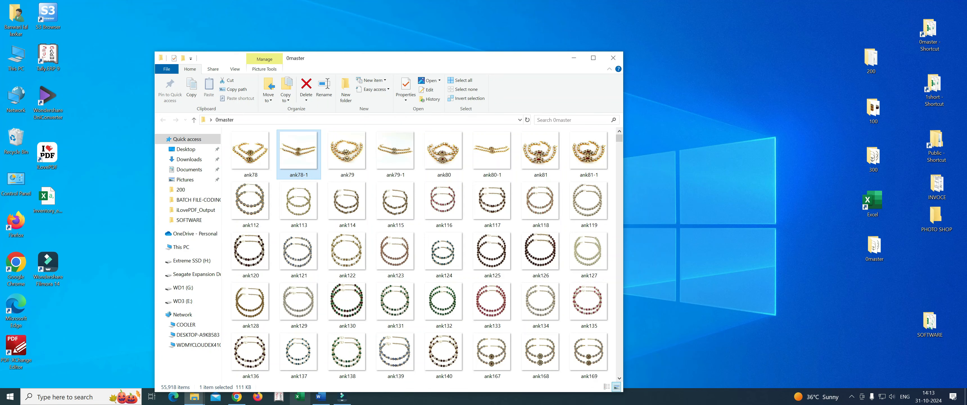
Step: Open the 1snapdeal excel for RENAME and Vidhyakangan_traffic_asins.xlsx workbooks from the SOFTWARE folder and maximize the latter
left_click(836, 334)
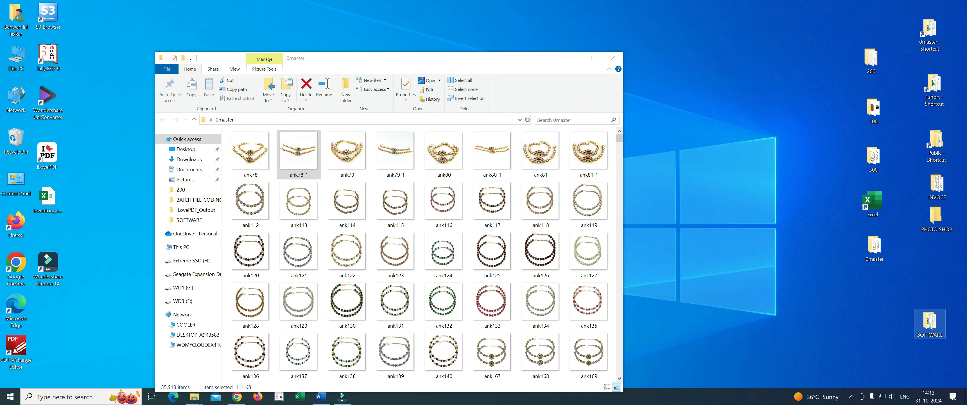
double_click(930, 324)
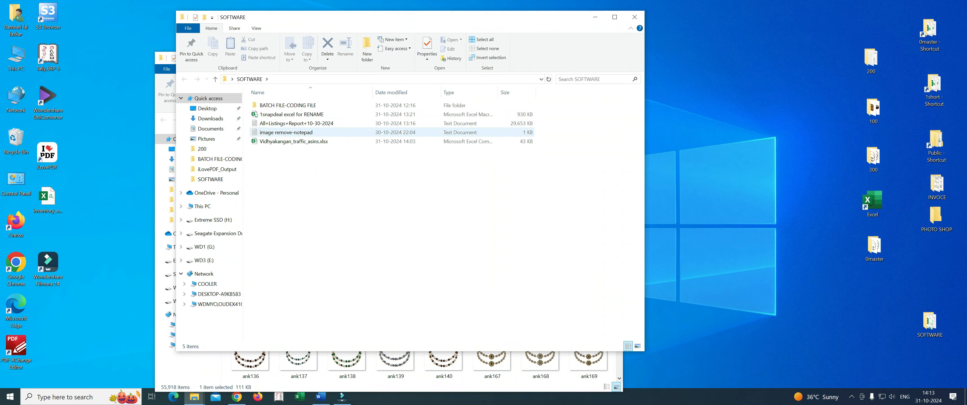
left_click(291, 114)
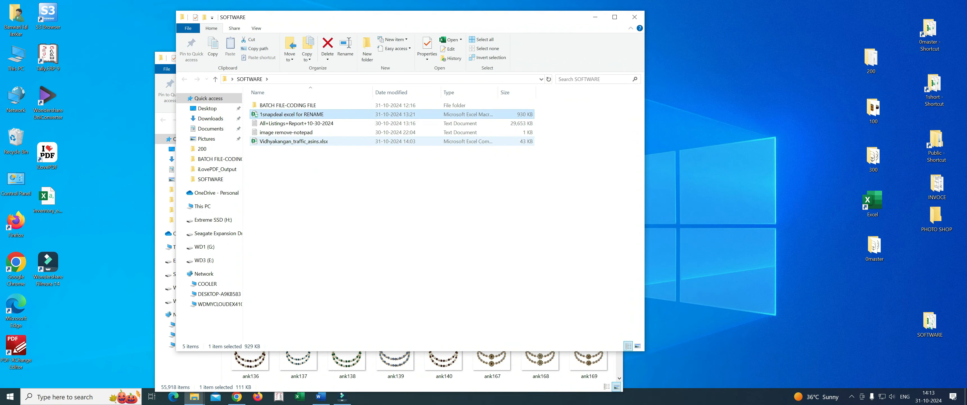
double_click(292, 114)
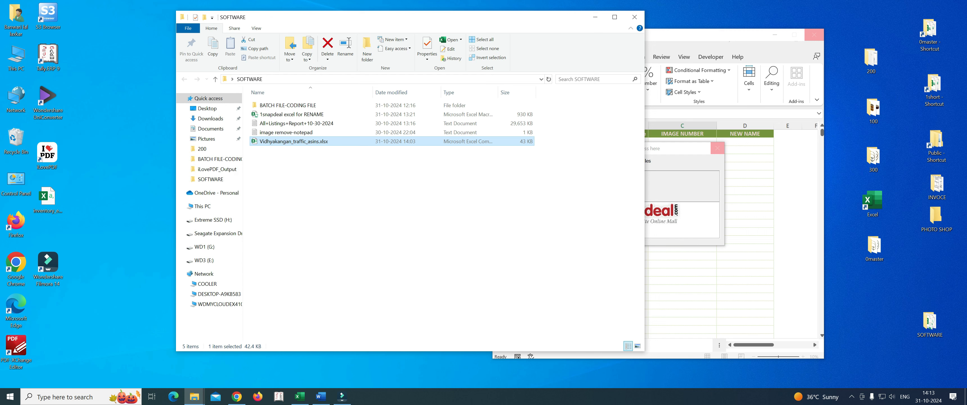
double_click(293, 141)
left_click(675, 191)
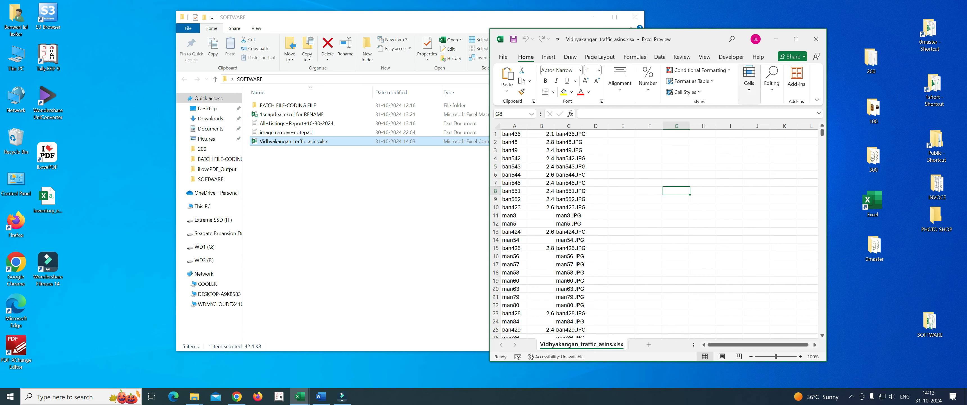
left_click(796, 39)
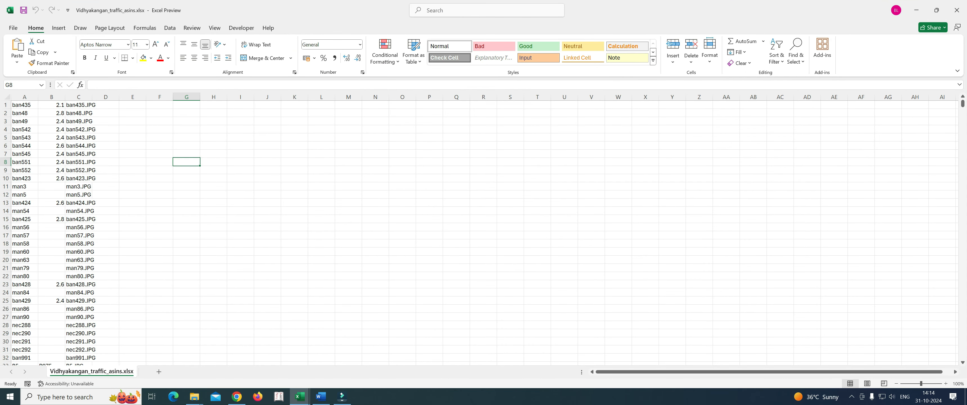
Step: Widen columns B and D in the Vidhyakangan_traffic_asins.xlsx sheet
scroll(480, 231, "down", 6)
scroll(480, 231, "up", 6)
left_click_drag(38, 97, 221, 97)
left_click(210, 105)
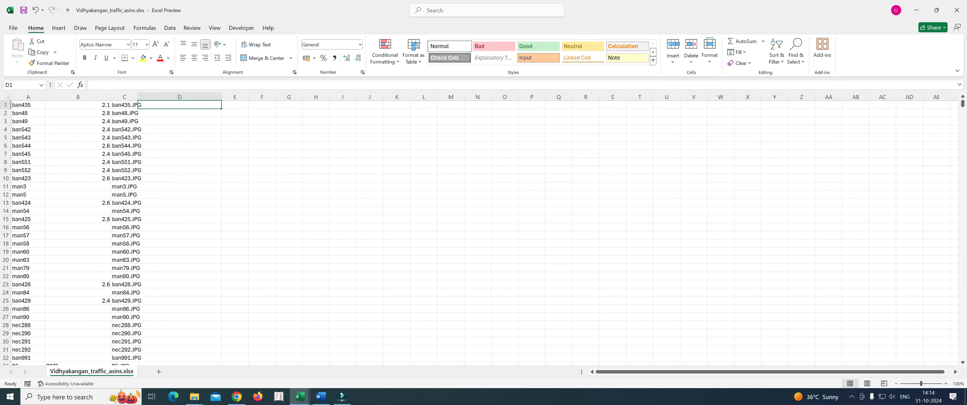
key("ctrl+Home")
left_click_drag(28, 105, 38, 186)
left_click(179, 146)
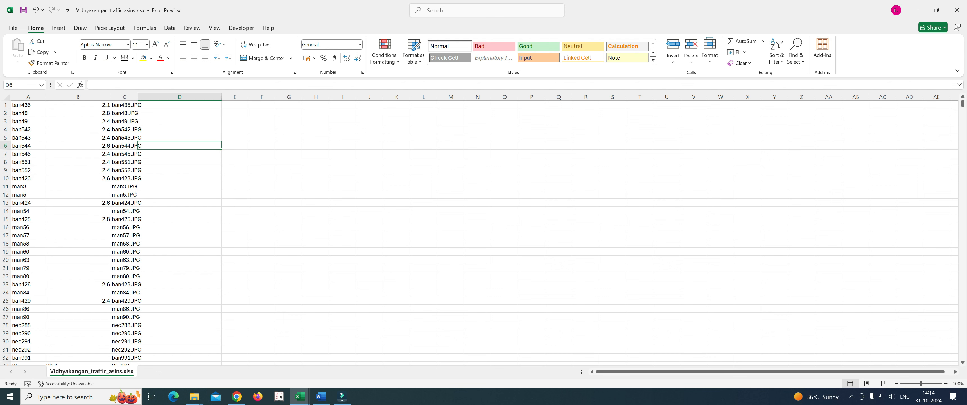
Step: Narrow column D and widen column E in the SKU sheet
left_click_drag(222, 97, 243, 97)
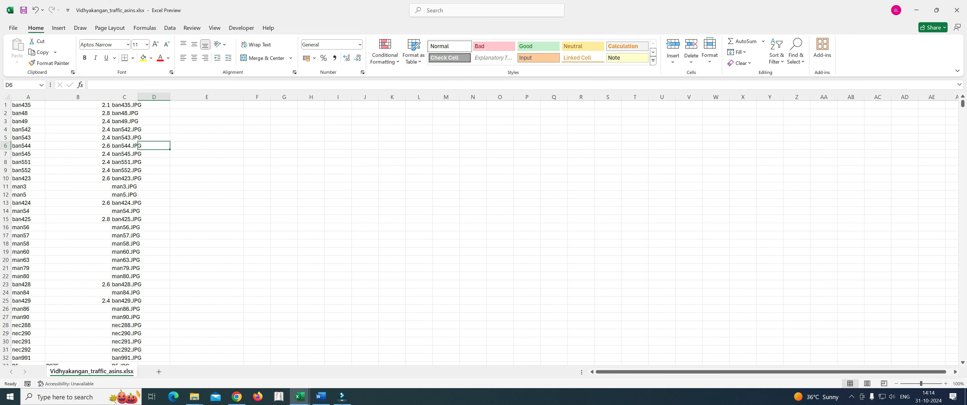
left_click(154, 105)
left_click(206, 104)
left_click_drag(244, 97, 285, 97)
Step: Insert a CONCATENATE function in E1 with A1 as the first text and "-" as the second
left_click(79, 84)
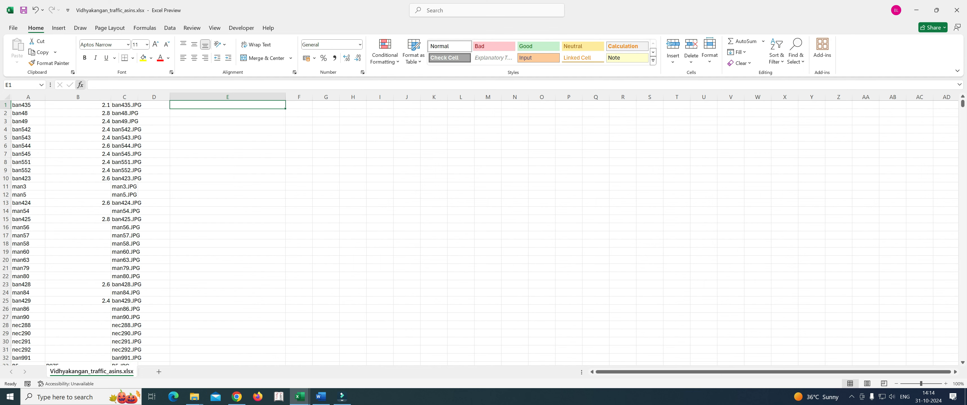
left_click(454, 246)
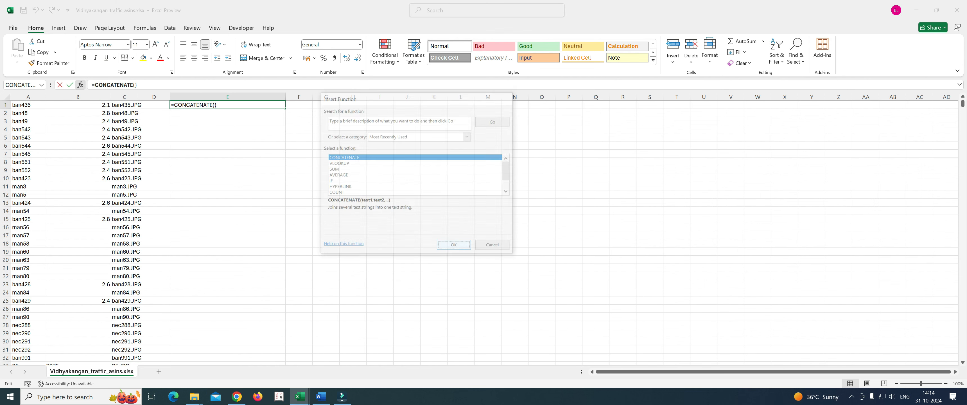
left_click(28, 105)
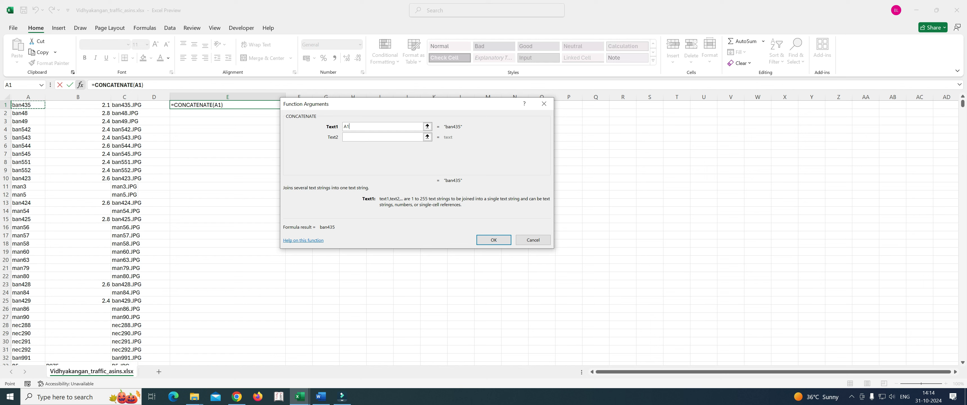
key("Tab")
type("-")
key("Tab")
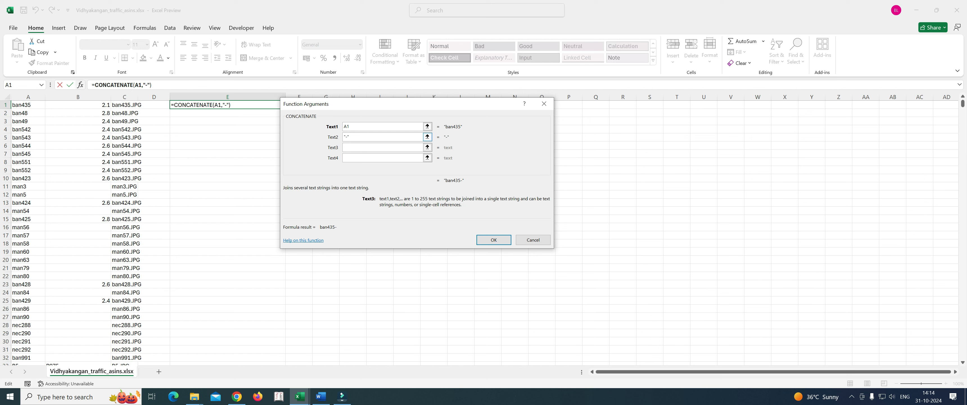
Step: Set the CONCATENATE function's second text to -1 and its third text to .JPG, and confirm the formula in E1
key("BackSpace")
key("BackSpace")
type("-1,")
type(".")
type("JPG")
left_click(494, 239)
left_click(433, 202)
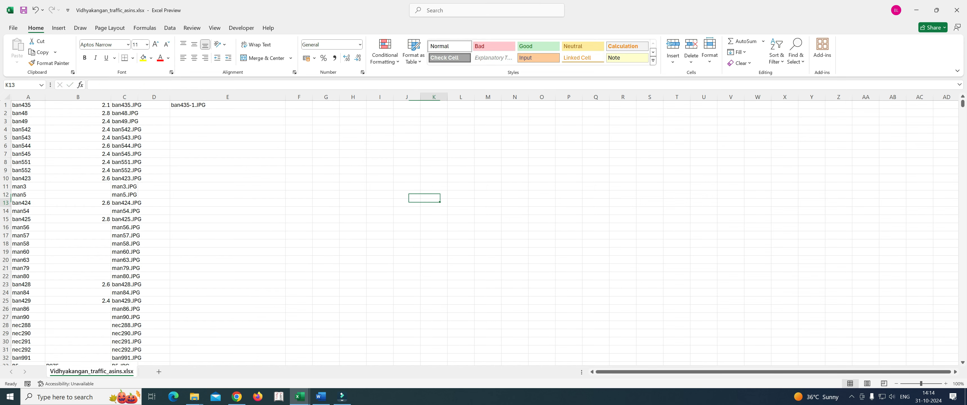
left_click(228, 105)
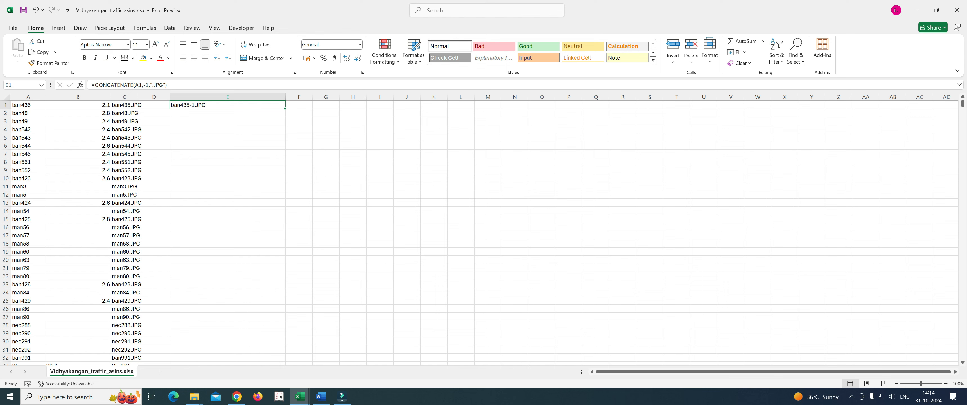
Step: Fill the CONCATENATE formula from E1 down through E1789
left_click_drag(962, 104, 962, 354)
left_click(230, 353, "shift")
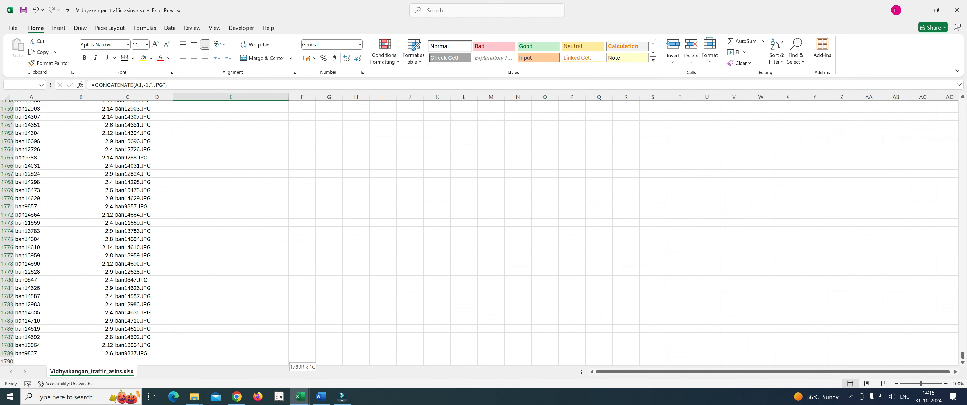
key("ctrl+d")
key("ctrl+q")
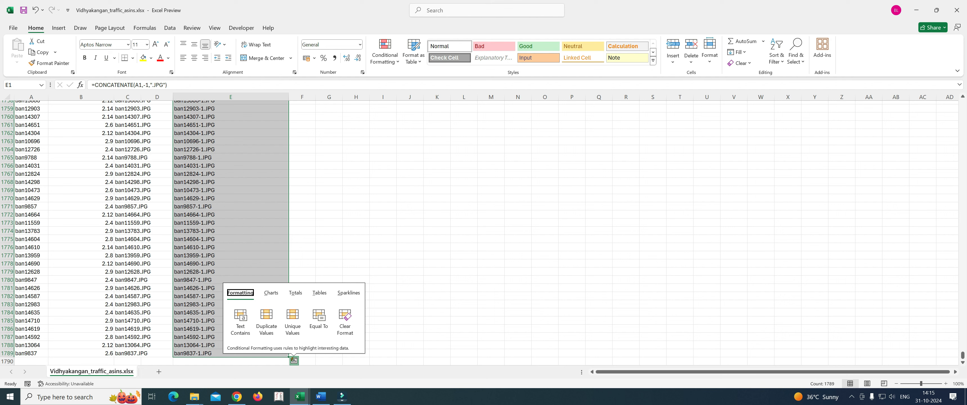
right_click(238, 240)
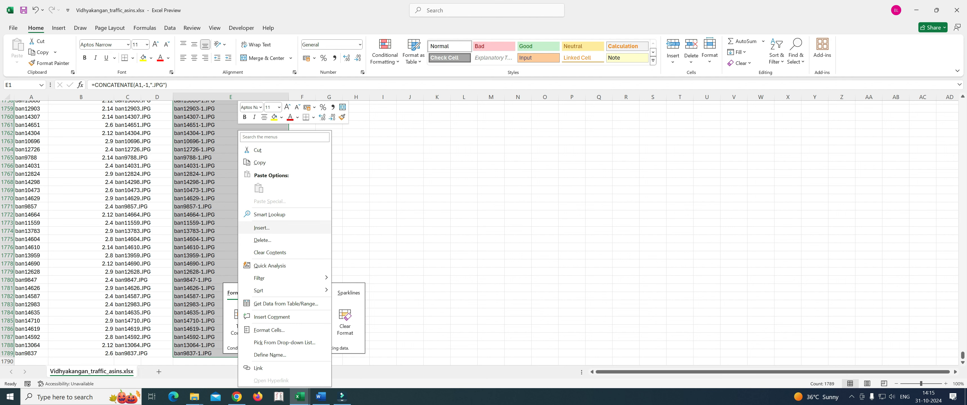
key("Escape")
left_click_drag(962, 355, 962, 102)
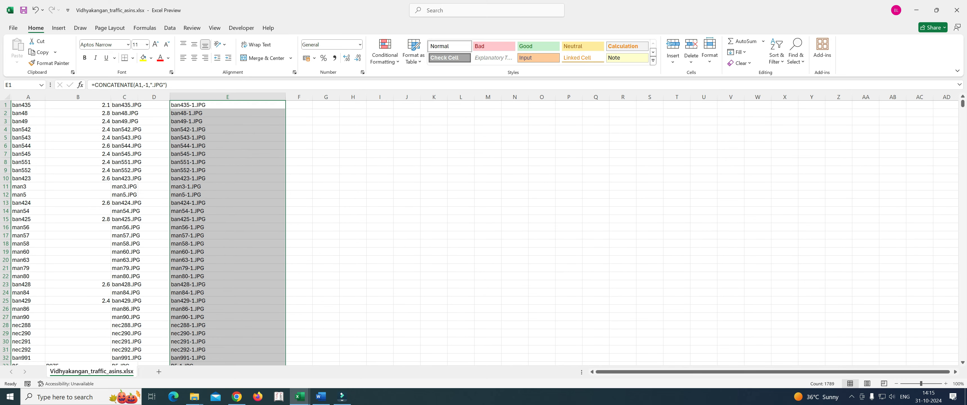
right_click(222, 106)
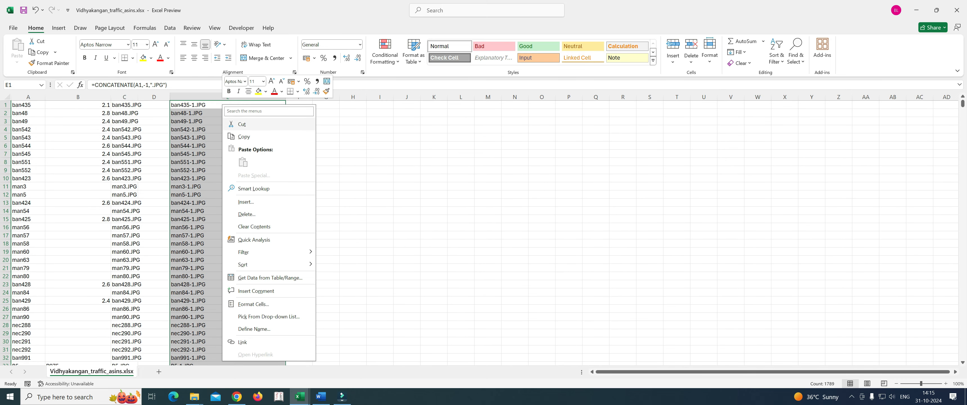
key("Escape")
key("ctrl+c")
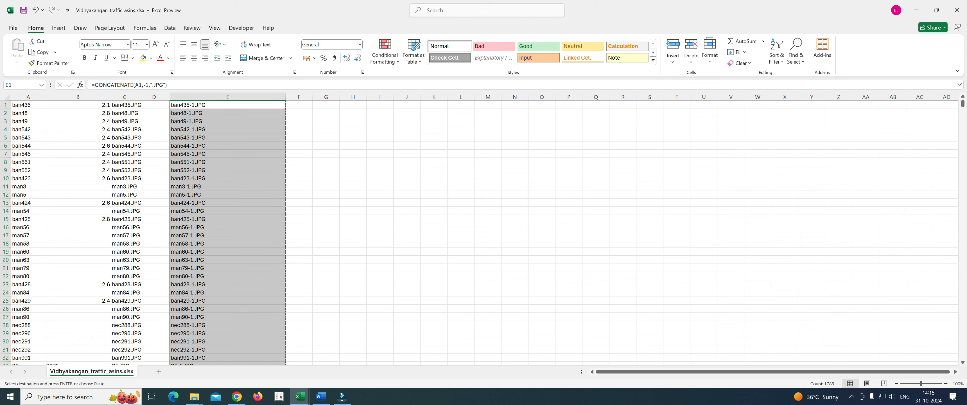
key("ctrl+v")
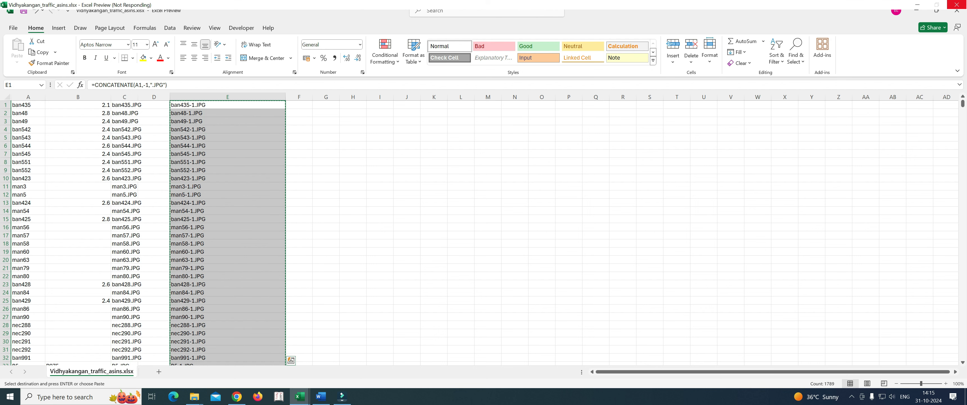
key("Escape")
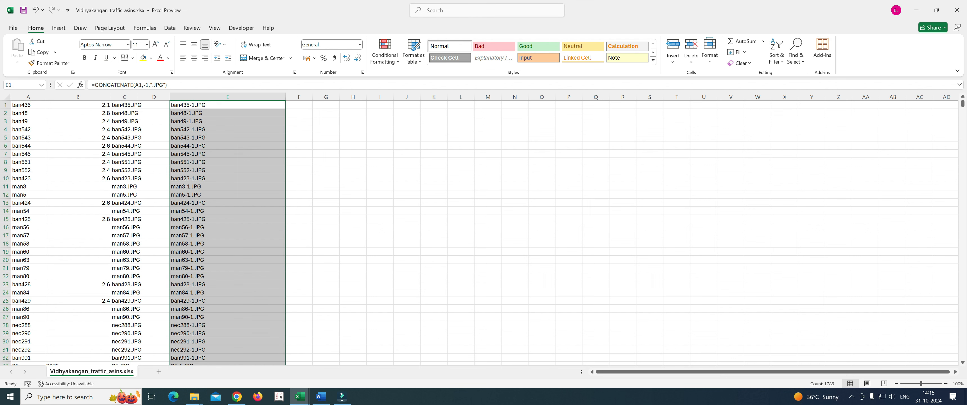
right_click(235, 105)
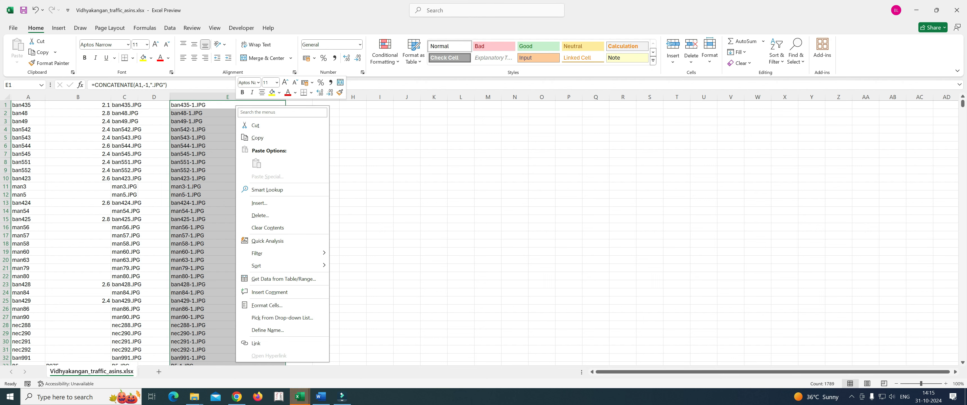
key("Escape")
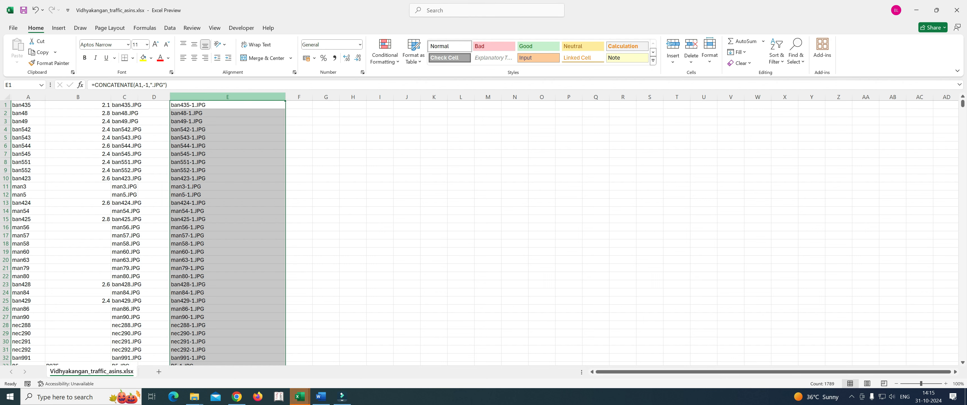
Step: Copy the generated -1.JPG names in column E and paste them back in place as values only
key("ctrl+c")
right_click(242, 104)
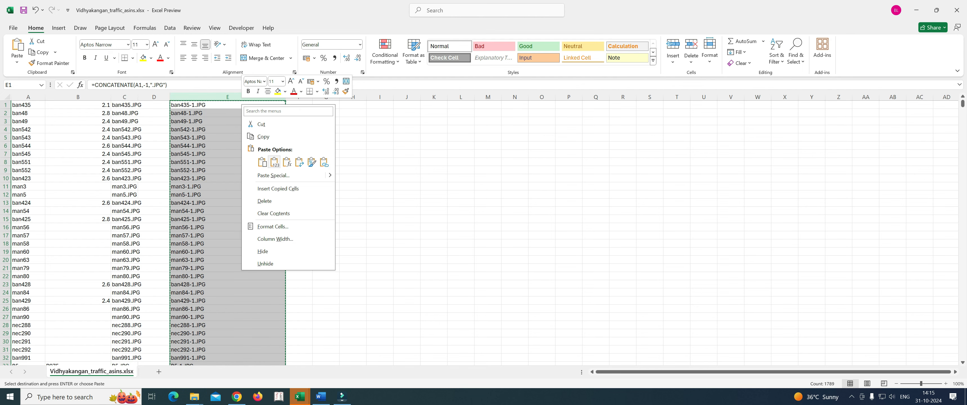
left_click(277, 162)
left_click(227, 113)
left_click(227, 105)
left_click(227, 130)
left_click(406, 186)
Step: Copy the names in E1:E1789, switch to the 1snapdeal excel for RENAME workbook, and dismiss the run-time error
left_click(227, 105)
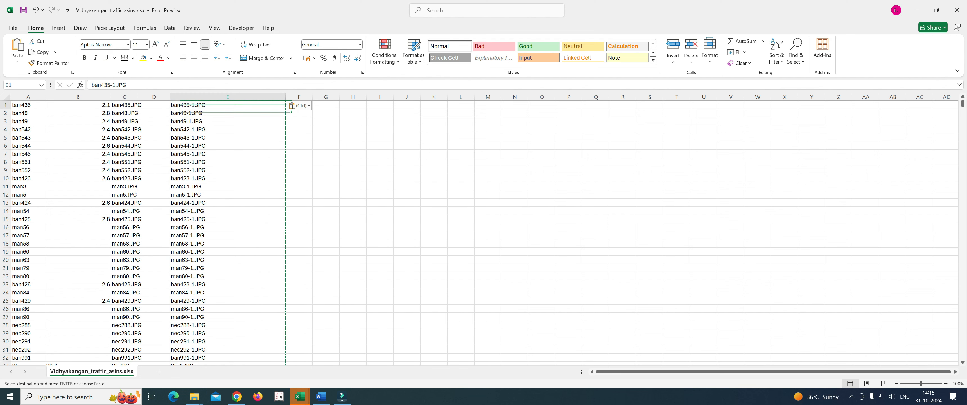
key("ctrl+shift+Down")
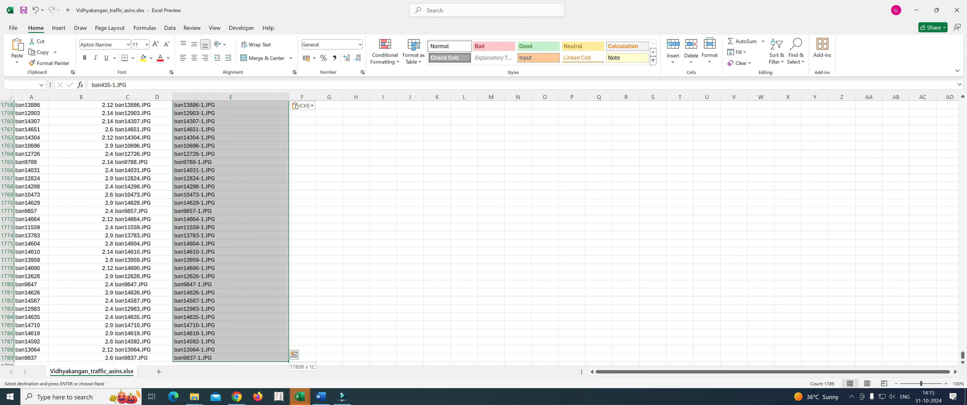
key("ctrl+c")
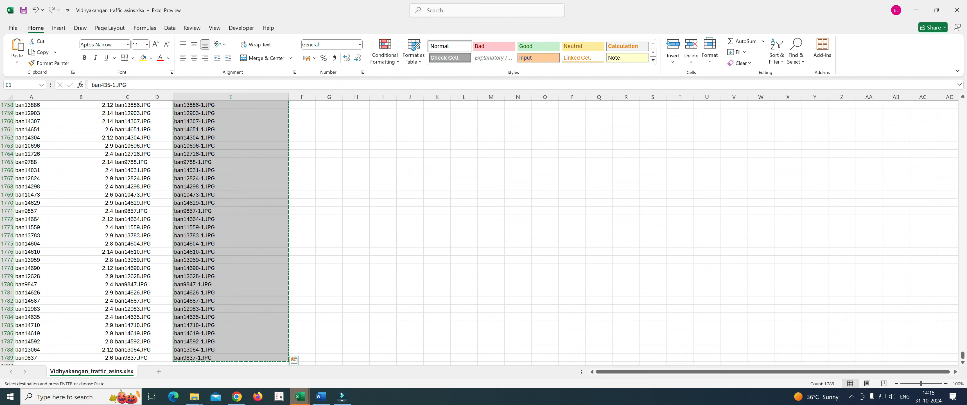
left_click(300, 396)
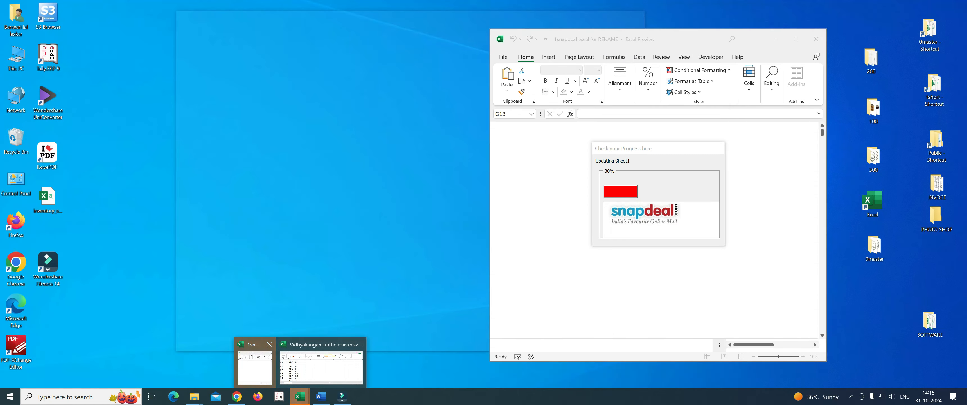
left_click(255, 366)
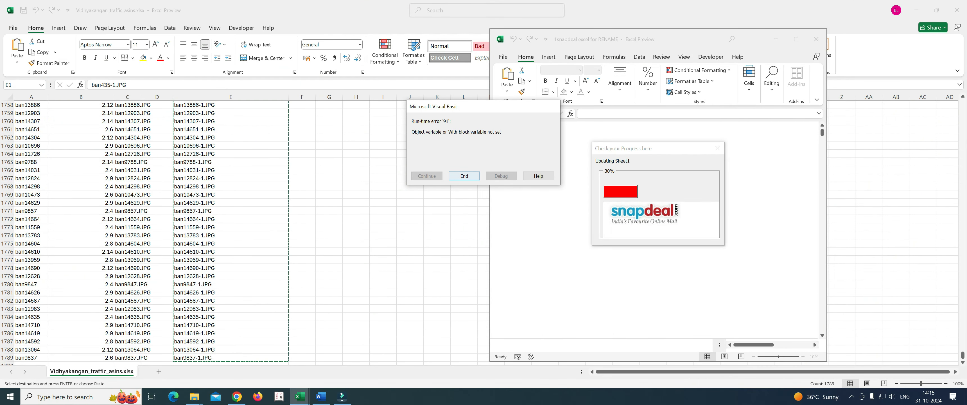
key("Return")
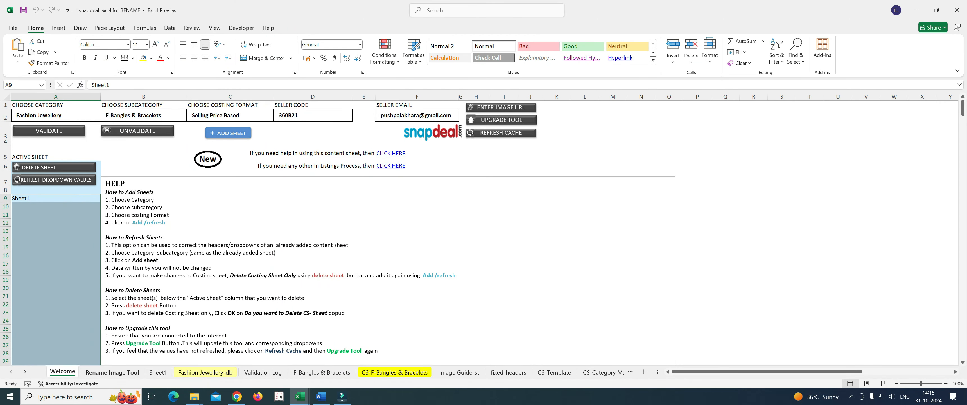
Step: Paste the copied names into the Old Image Name and Style Code columns of the Rename Image Tool sheet, starting in row 2
left_click(109, 372)
left_click(54, 113)
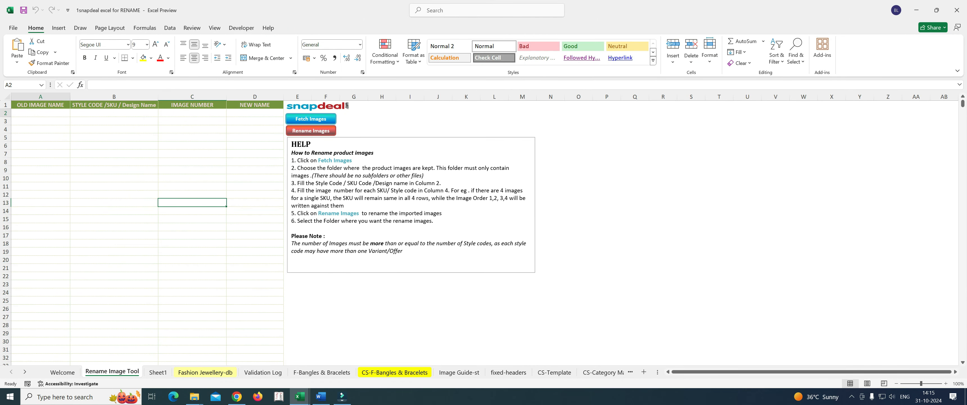
right_click(55, 113)
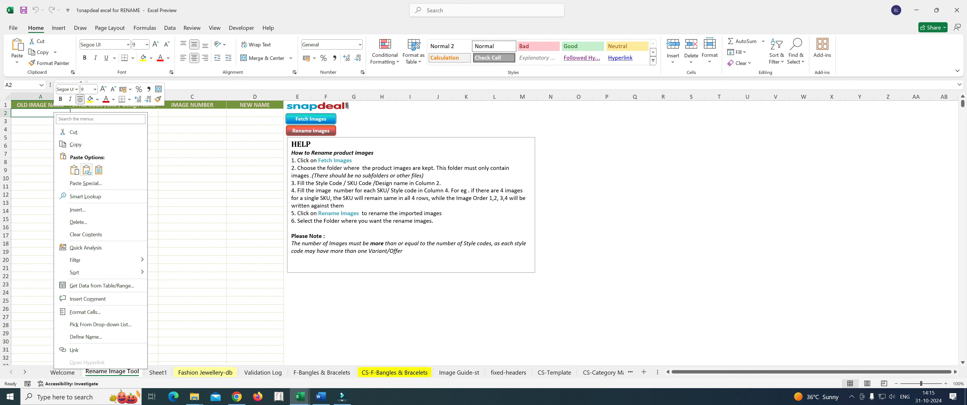
left_click(74, 170)
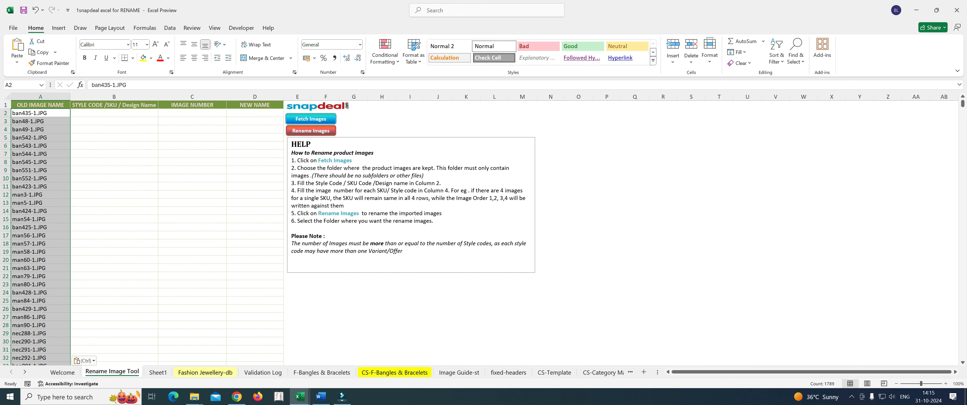
left_click(114, 154)
left_click(114, 113)
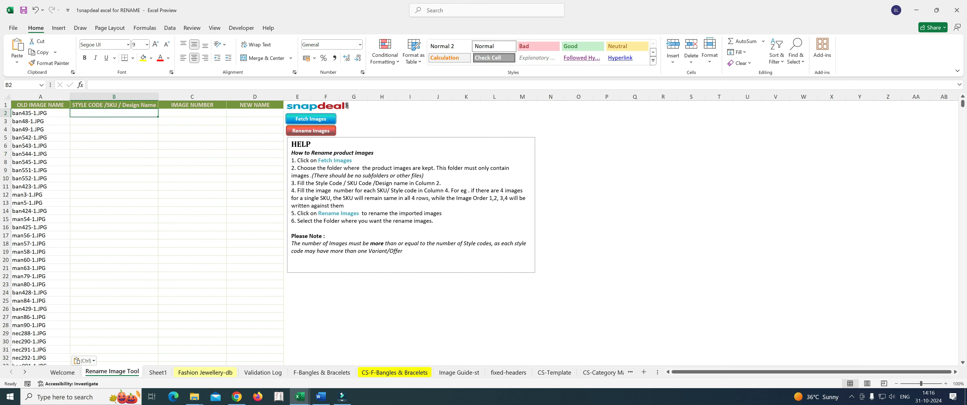
key("ctrl+v")
left_click(255, 178)
Step: Enter 1 in C2 and 2 in C3 of the Image Number column
left_click(192, 113)
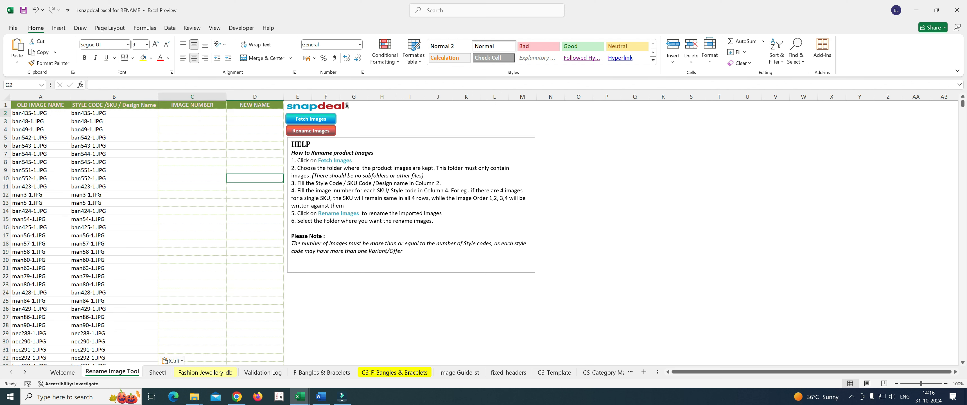
type("1")
key("Return")
type("2")
left_click(255, 162)
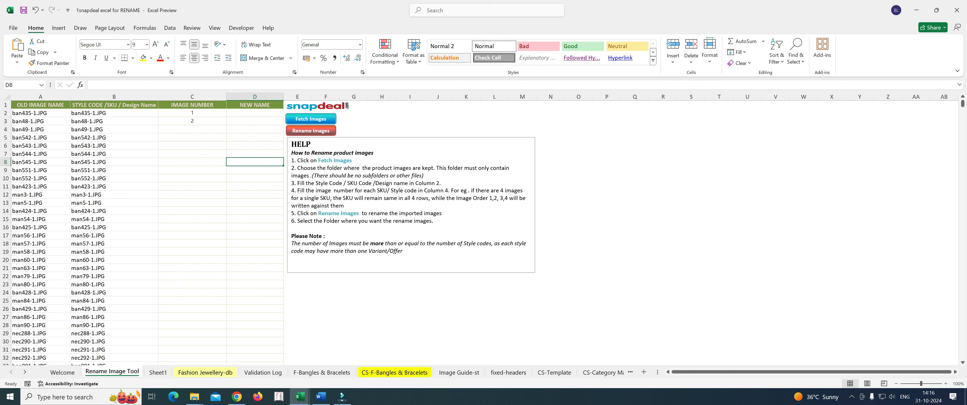
Step: Extend the 1, 2 number series from C2:C3 down the Image Number column for all listed images
left_click(192, 113)
left_click_drag(192, 113, 192, 120)
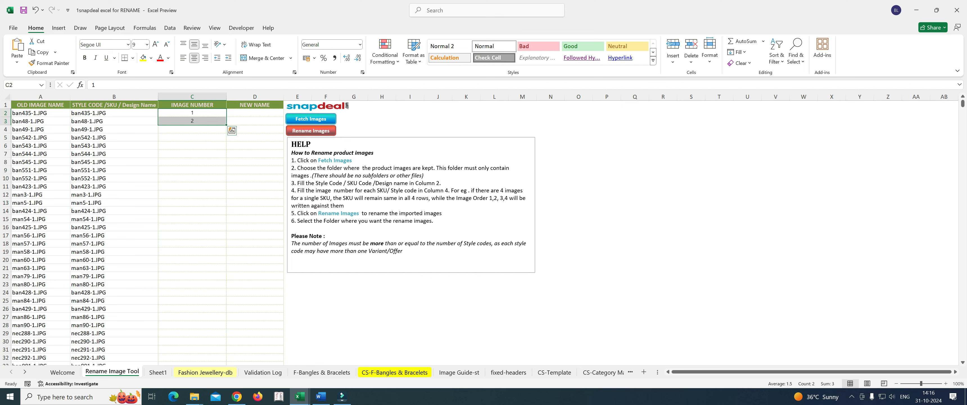
double_click(226, 124)
scroll(142, 233, "down", 5)
scroll(269, 232, "up", 5)
left_click(254, 260)
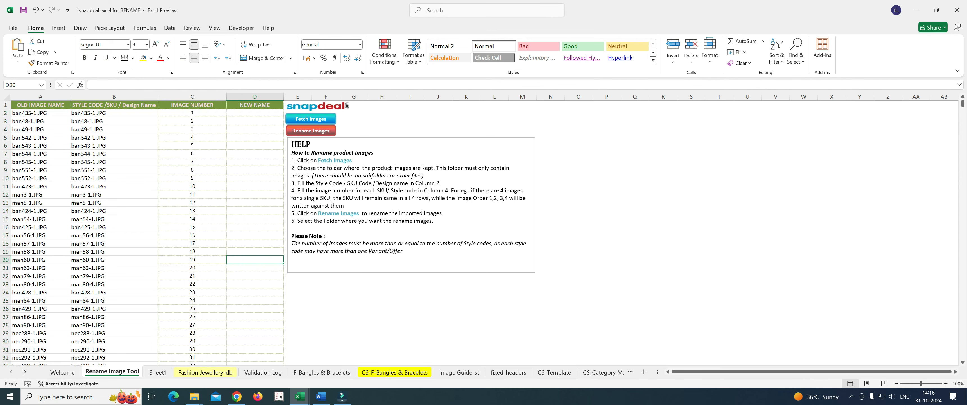
scroll(254, 259, "down", 20)
scroll(255, 260, "down", 13)
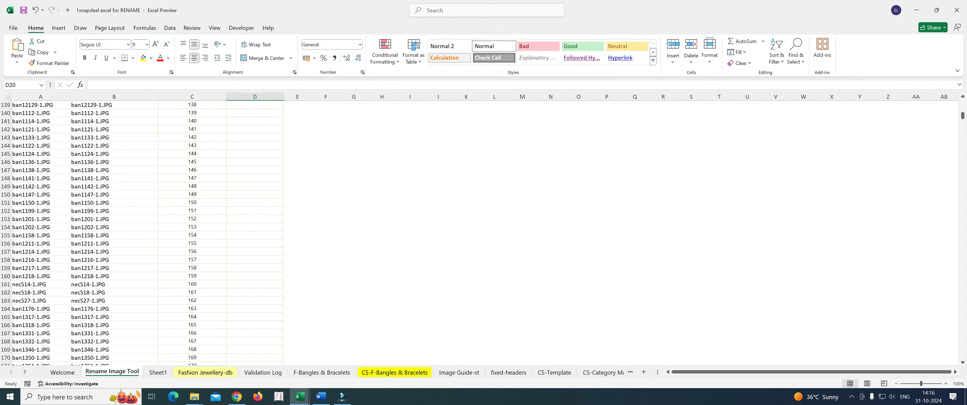
mouse_move(962, 115)
left_mouse_down()
mouse_move(962, 355)
mouse_move(962, 103)
left_mouse_up()
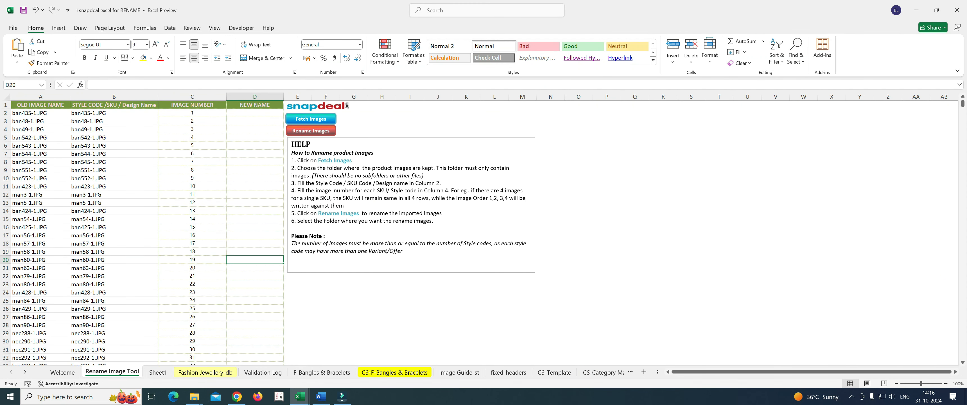
left_click(718, 219)
left_click(254, 113)
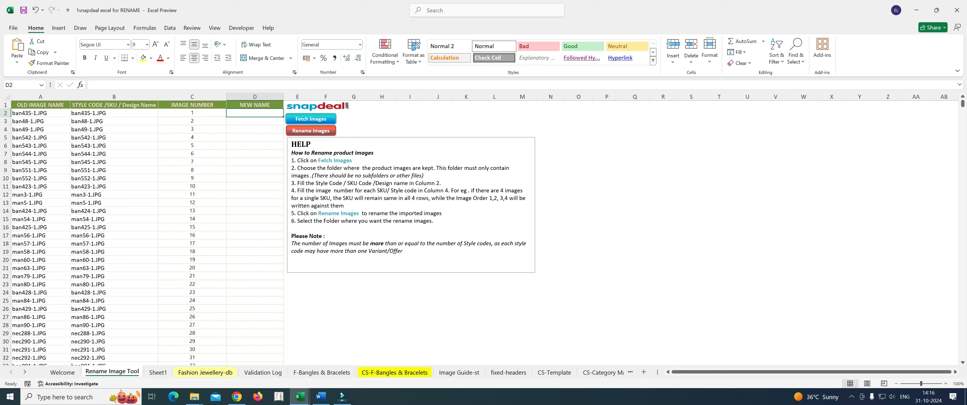
left_click(663, 194)
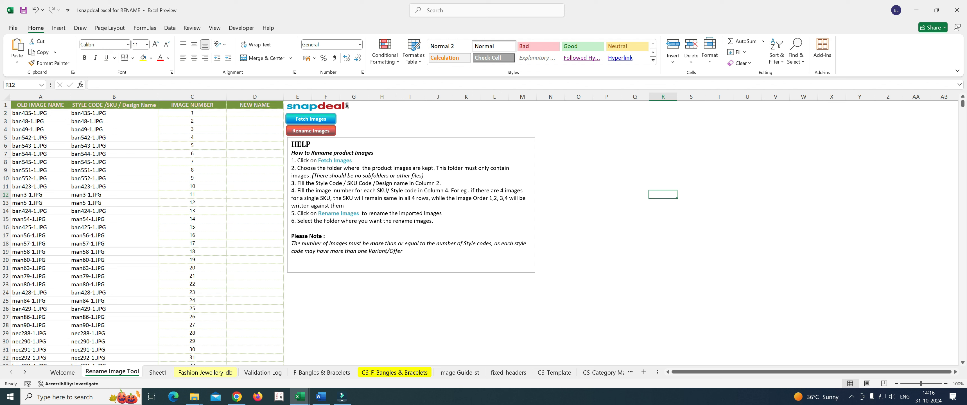
Step: Run Rename Images and choose 0master as the folder where the images are stored
left_click(311, 119)
scroll(480, 206, "down", 1)
scroll(480, 206, "down", 2)
scroll(480, 206, "up", 1)
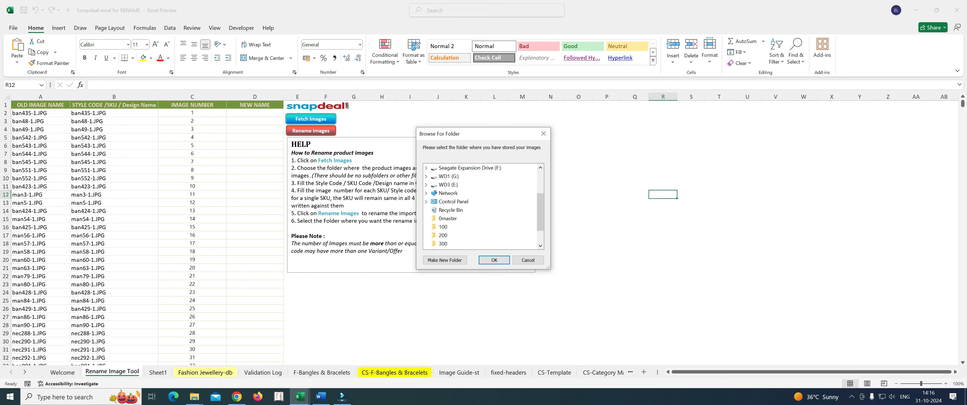
scroll(480, 206, "down", 1)
scroll(480, 206, "up", 1)
left_click(450, 218)
left_click(494, 260)
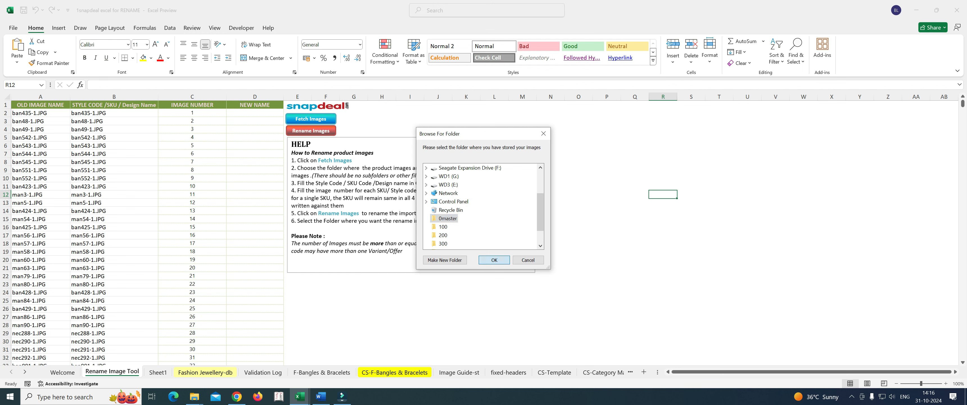
Step: Choose 0master as the destination folder for the renamed images, and switch back to the Vidhyakangan_traffic_asins.xlsx workbook
scroll(481, 206, "down", 1)
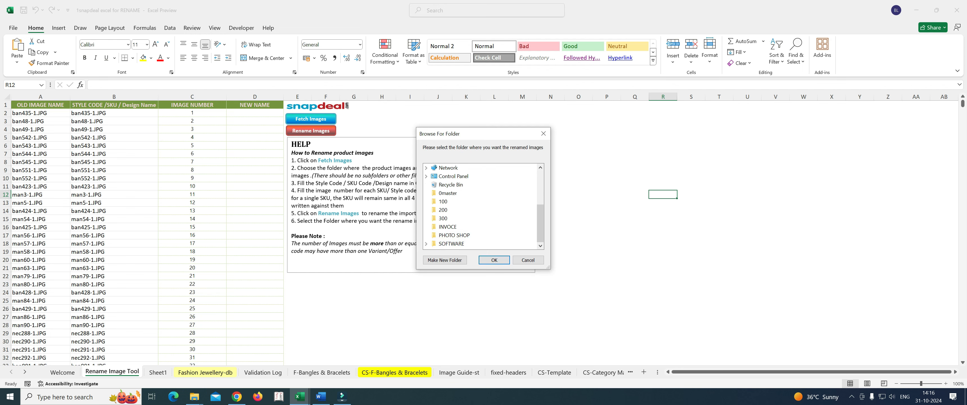
left_click(448, 193)
left_click(493, 259)
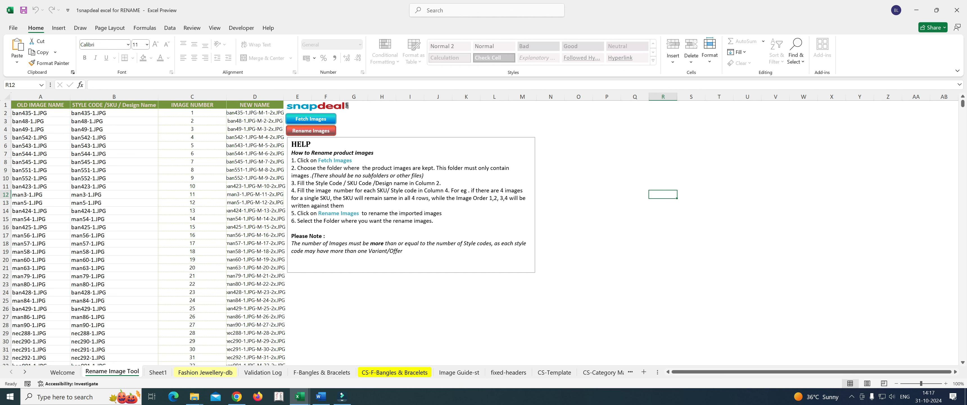
left_click(634, 210)
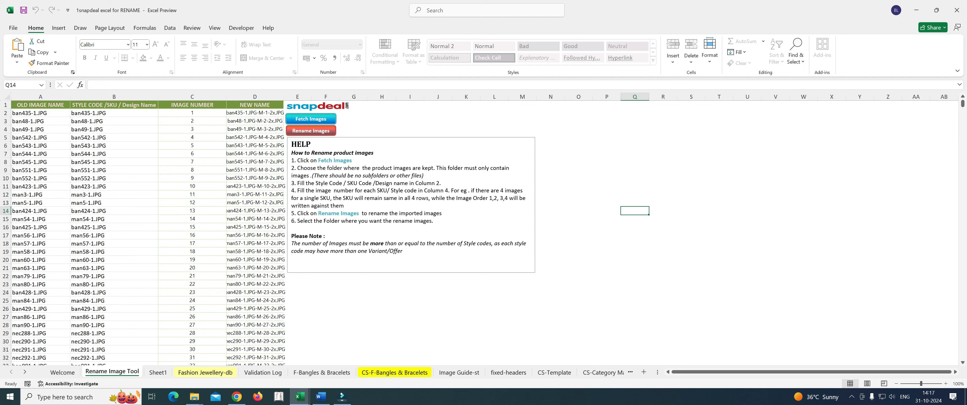
key("alt+Tab")
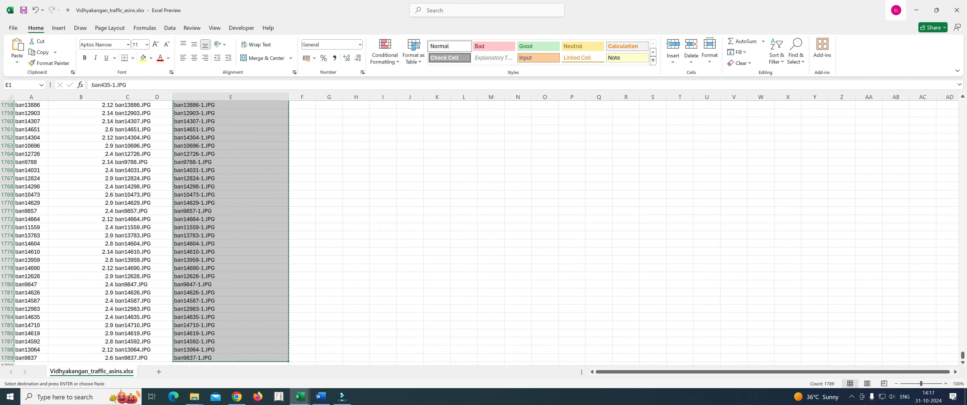
Step: Close the Vidhyakangan_traffic_asins.xlsx workbook and check the contents of the desktop's 200 folder
left_click(956, 10)
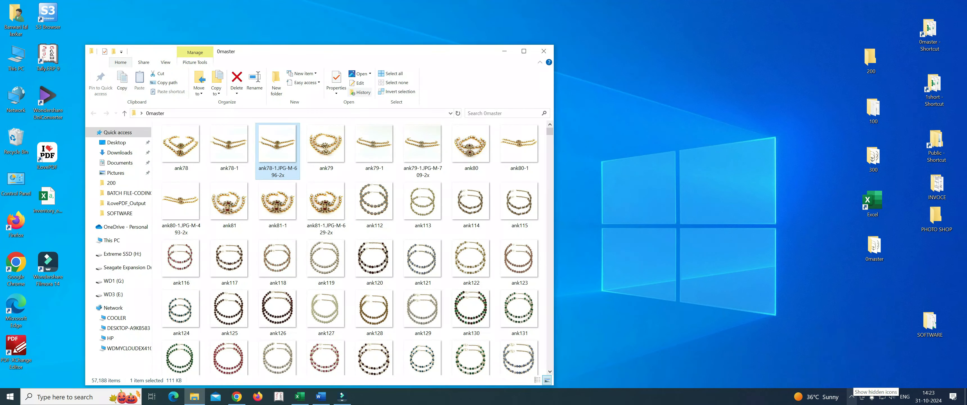
left_click(851, 396)
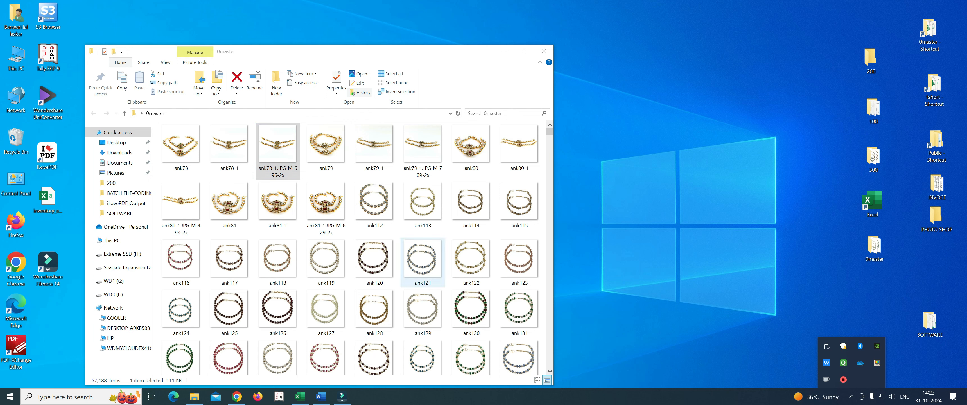
double_click(871, 60)
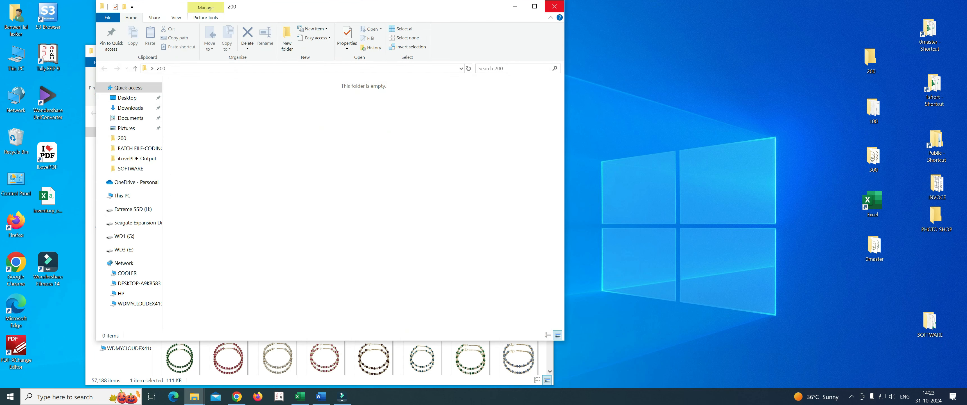
left_click(554, 6)
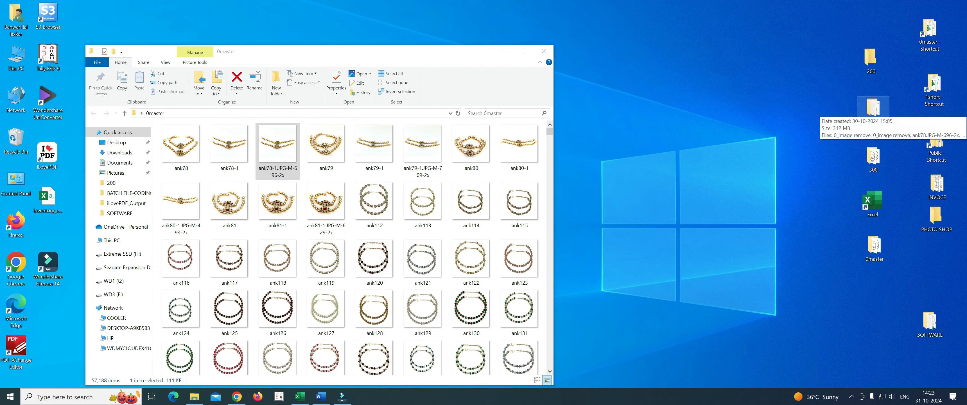
Step: Copy both 0_image remove files from the 100 folder into the 200 folder and close both folders
double_click(873, 110)
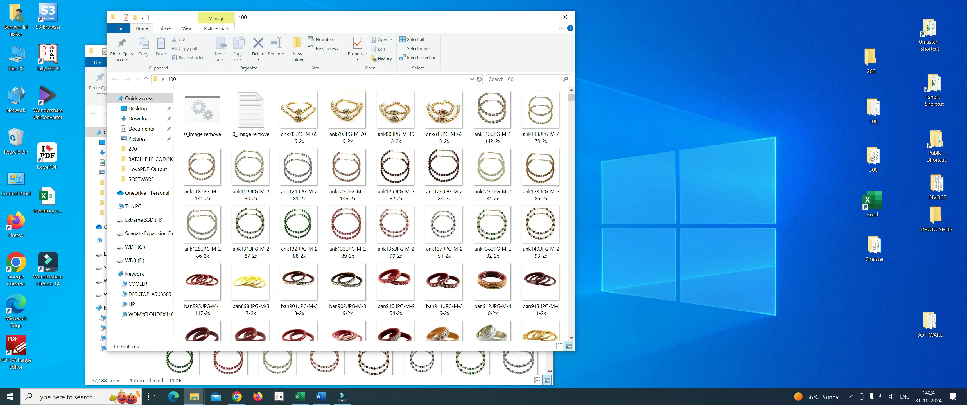
left_click(202, 114)
left_click(250, 113, "ctrl")
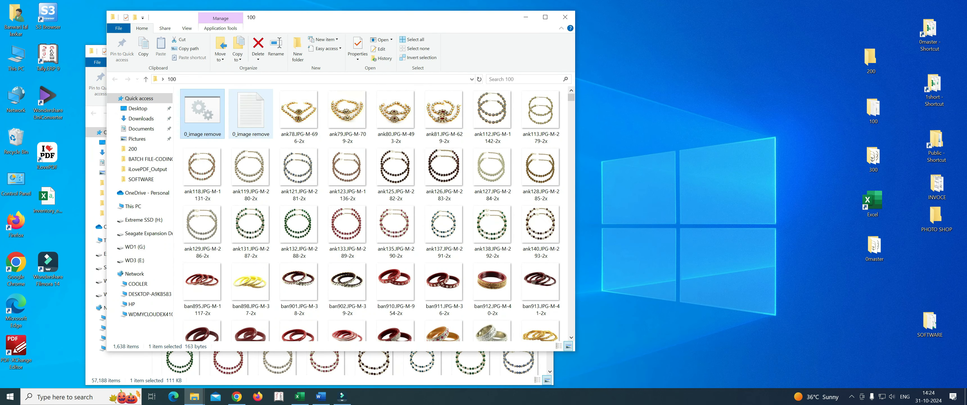
double_click(870, 59)
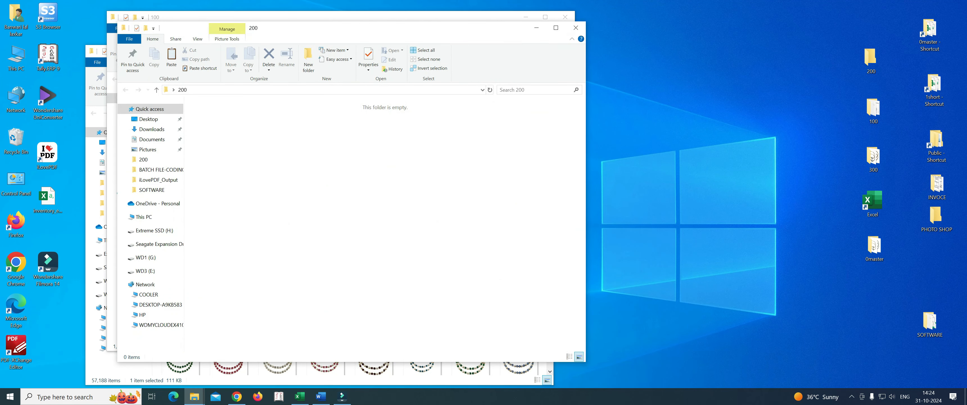
key("ctrl+v")
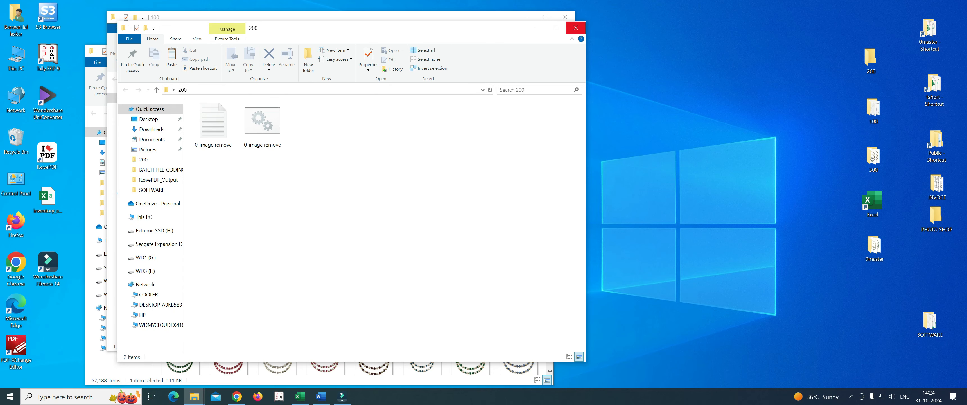
left_click(575, 28)
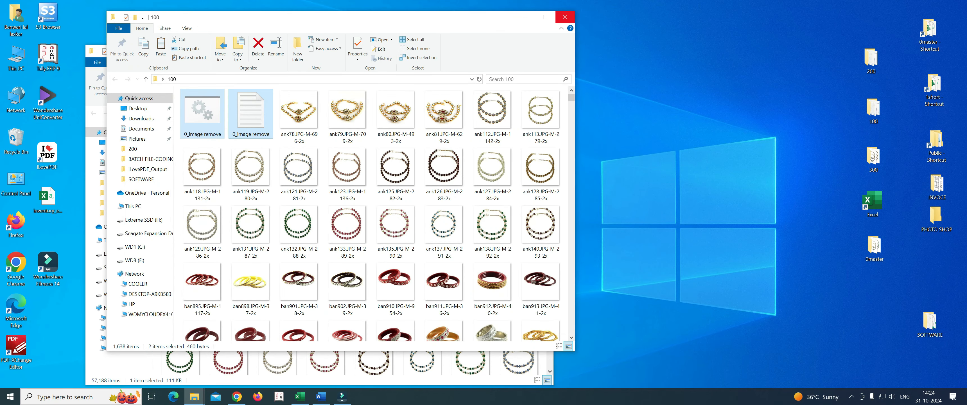
left_click(564, 17)
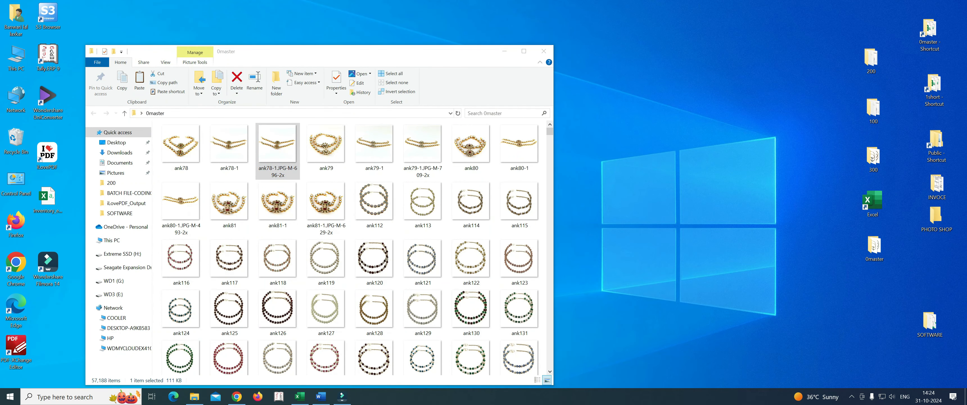
Step: Arrange the 0master and 200 folder windows side by side and open the 0_image remove batch file in 200 for editing
left_click_drag(401, 55, 359, 27)
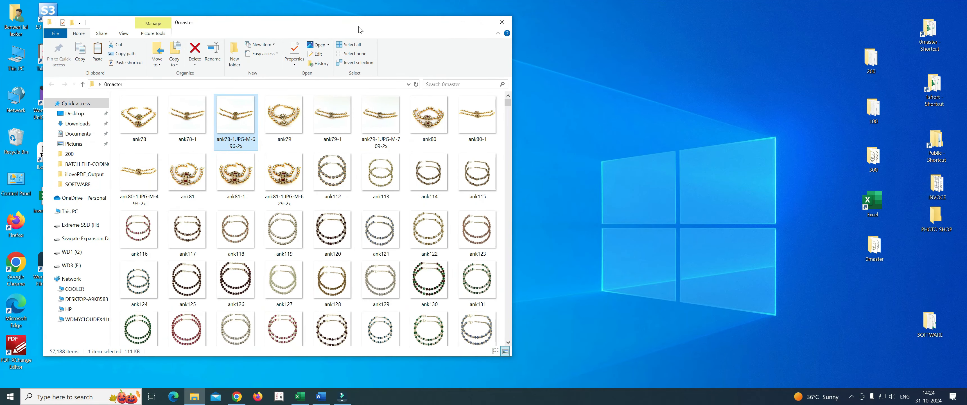
double_click(871, 59)
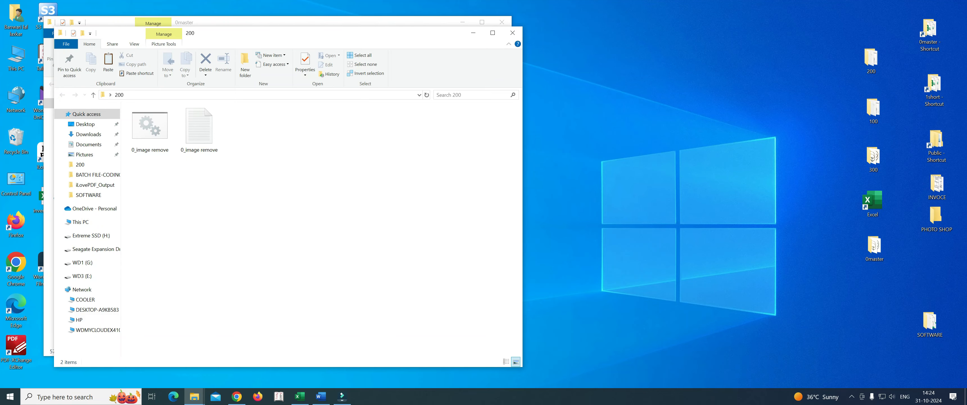
left_click_drag(330, 37, 678, 44)
left_click(497, 135)
right_click(494, 131)
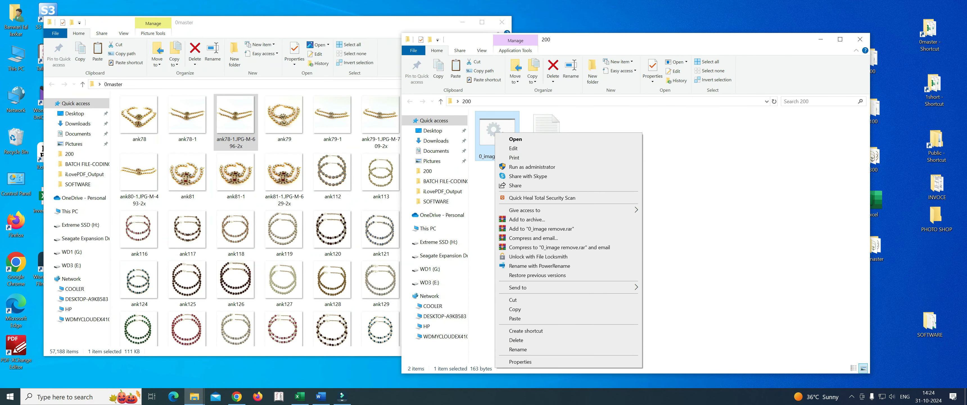
left_click(666, 157)
right_click(489, 130)
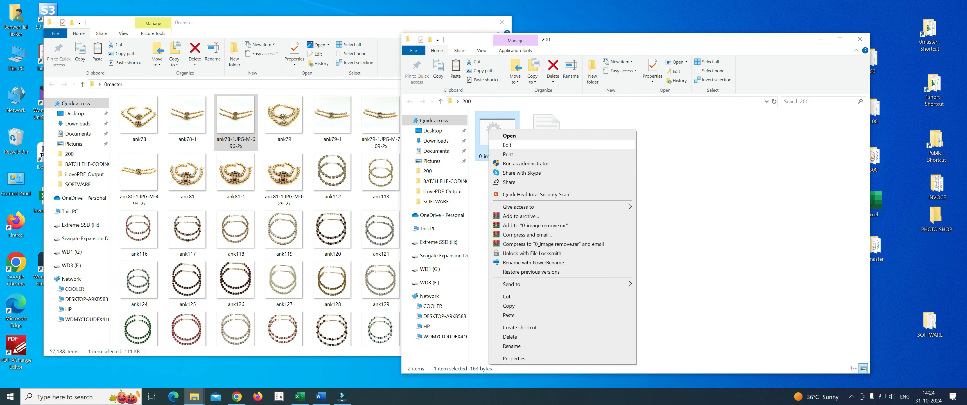
left_click(507, 145)
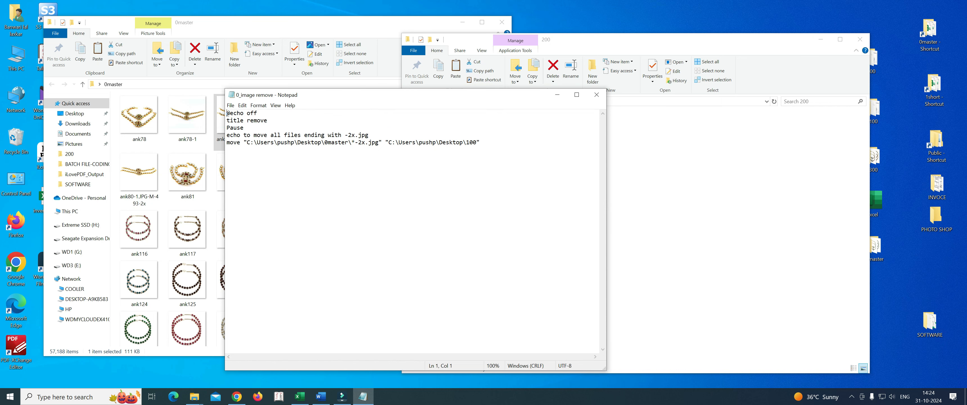
Step: Replace the destination path in the batch file's move command with the desktop 200 folder's path, and save and close the file
left_click_drag(422, 97, 587, 95)
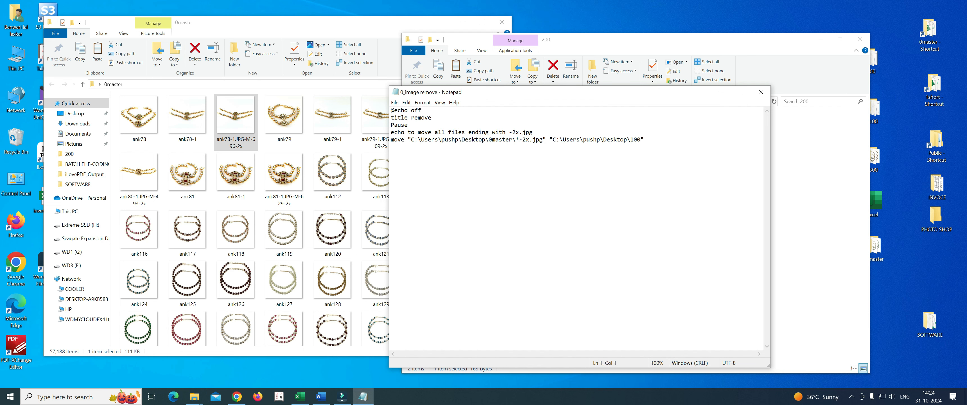
left_click_drag(705, 92, 553, 121)
left_click(694, 40)
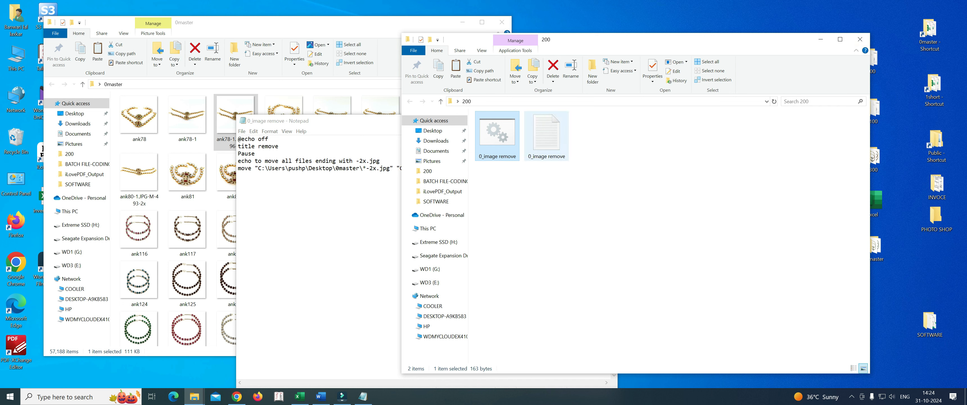
left_click(555, 101)
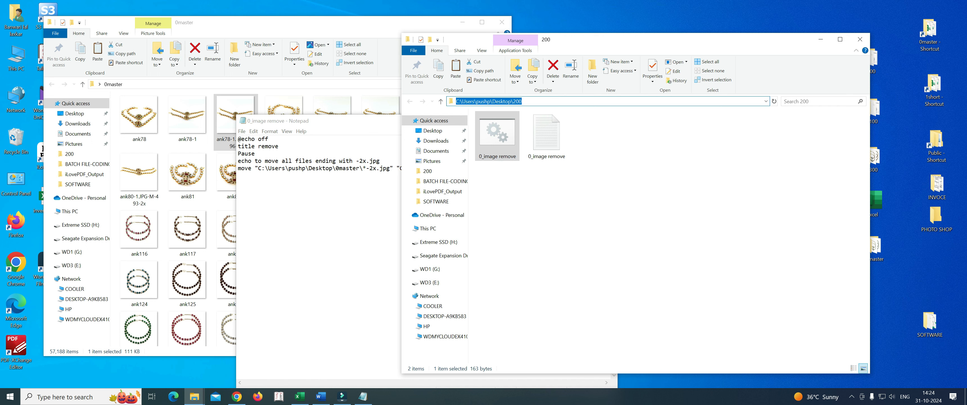
key("ctrl+c")
left_click(318, 212)
key("shift+Left")
key("shift+Left")
key("shift+Left")
key("shift+Left")
key("shift+Left")
key("shift+Left")
key("shift+Left")
key("shift+Left")
key("shift+Left")
key("shift+Left")
key("shift+Left")
key("shift+Left")
key("shift+Left")
key("shift+Left")
key("shift+Left")
key("shift+Left")
key("shift+Left")
key("shift+Left")
key("shift+Left")
key("shift+Left")
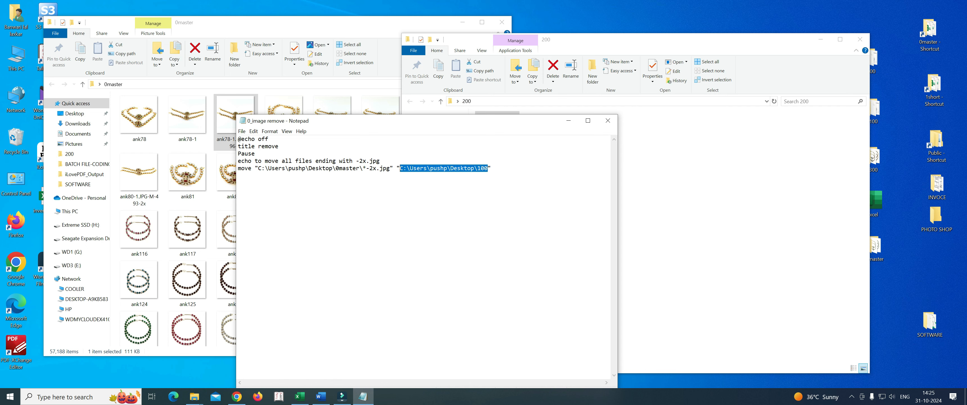
key("ctrl+v")
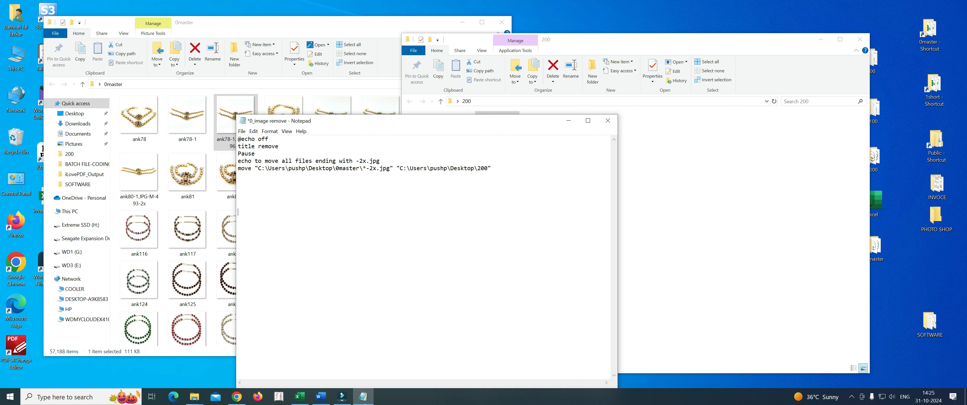
key("ctrl+s")
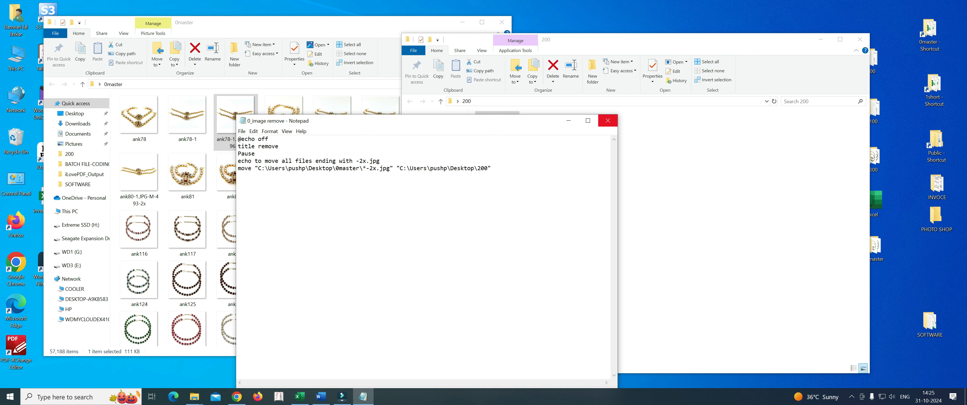
left_click(607, 120)
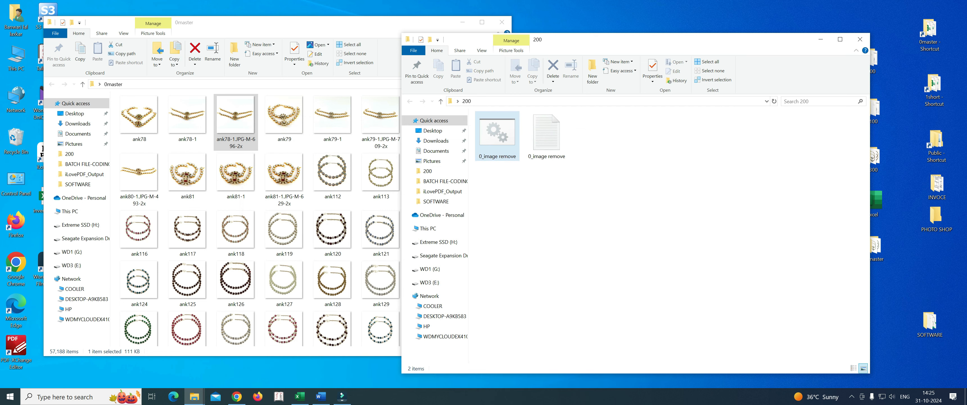
Step: Run the 0_image remove batch file from the 200 folder to move the -2x.jpg images out of 0master into 200
left_click_drag(360, 26, 323, 27)
left_click(615, 225)
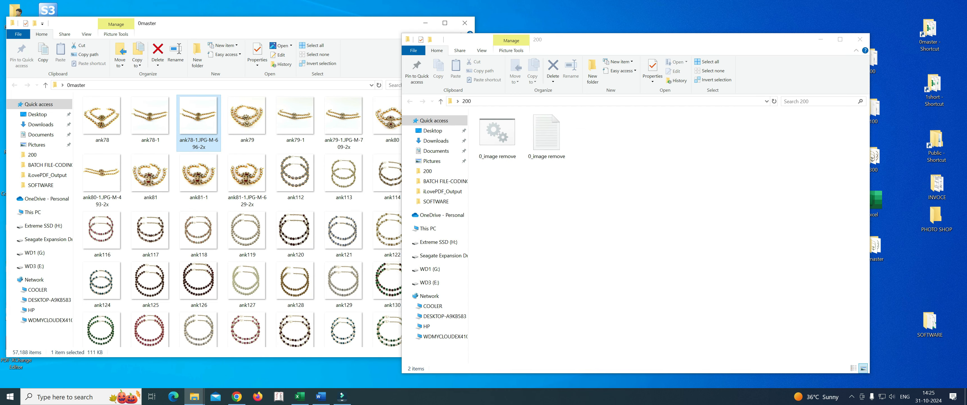
left_click_drag(564, 44, 624, 29)
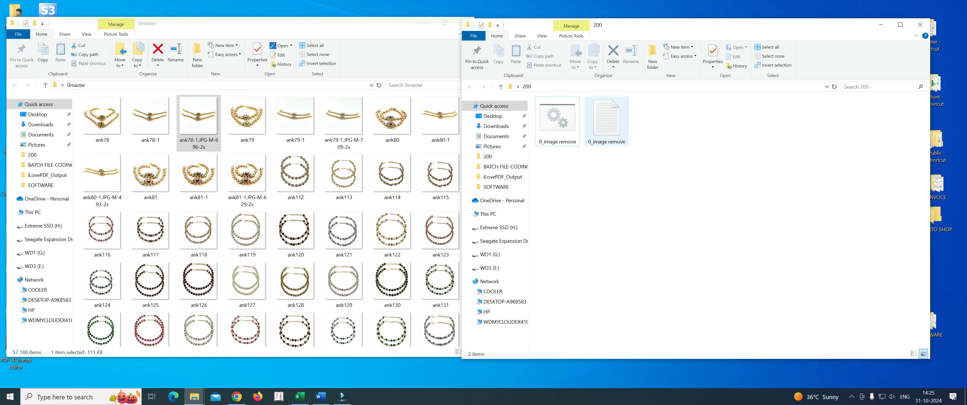
left_click(558, 121)
right_click(563, 120)
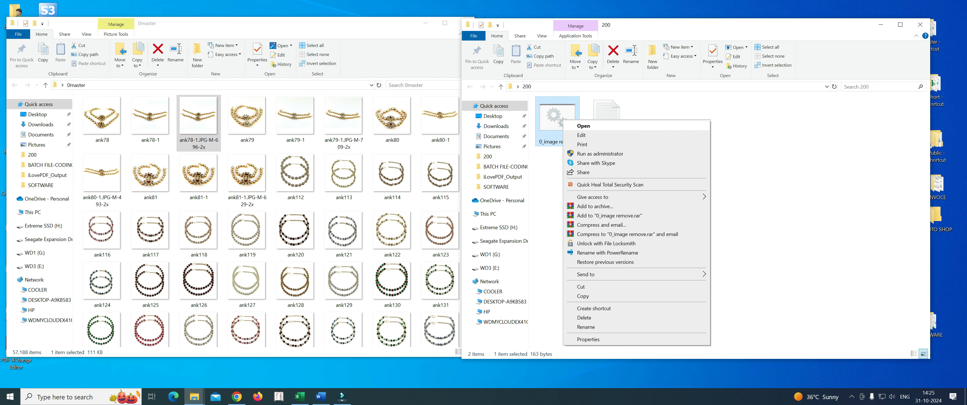
left_click(581, 125)
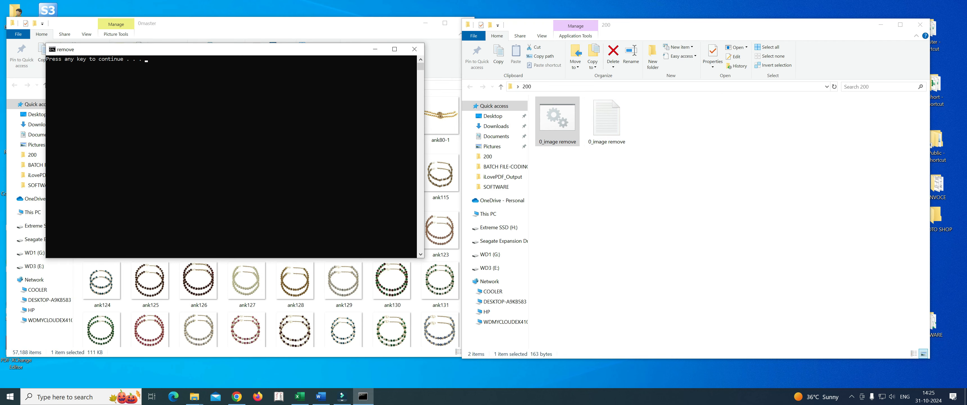
key("Return")
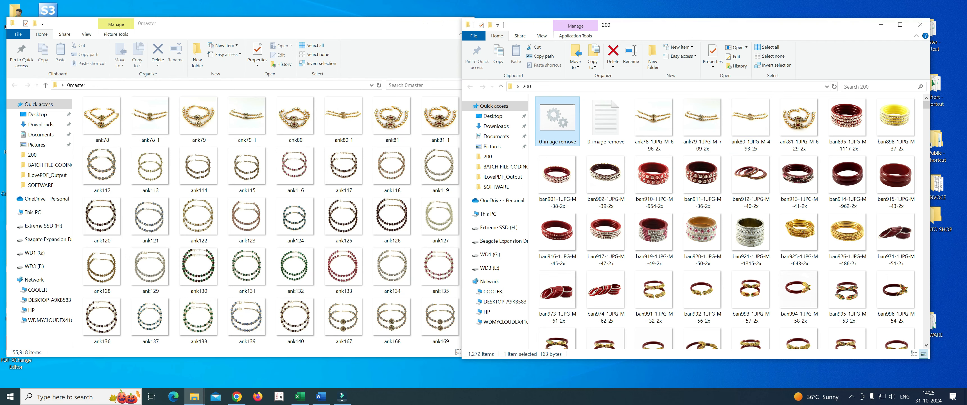
Step: Review the images moved into the 200 folder and close the 0master folder
scroll(751, 188, "down", 3)
scroll(750, 199, "down", 10)
scroll(751, 199, "up", 13)
left_click(285, 23)
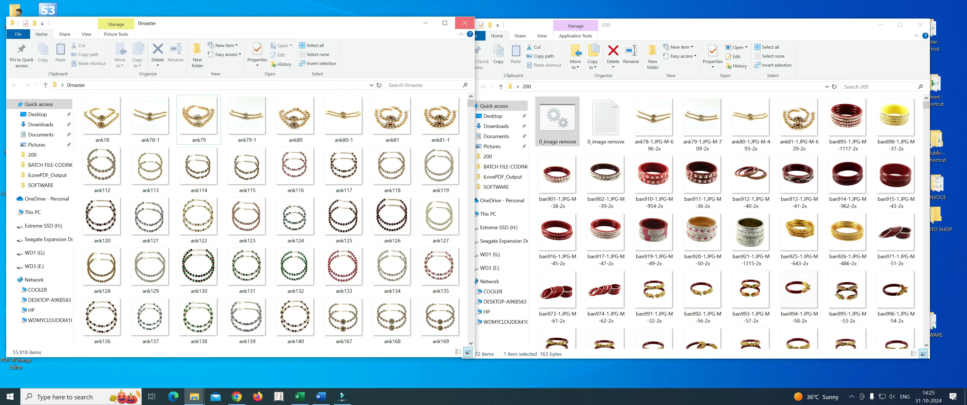
left_click(464, 23)
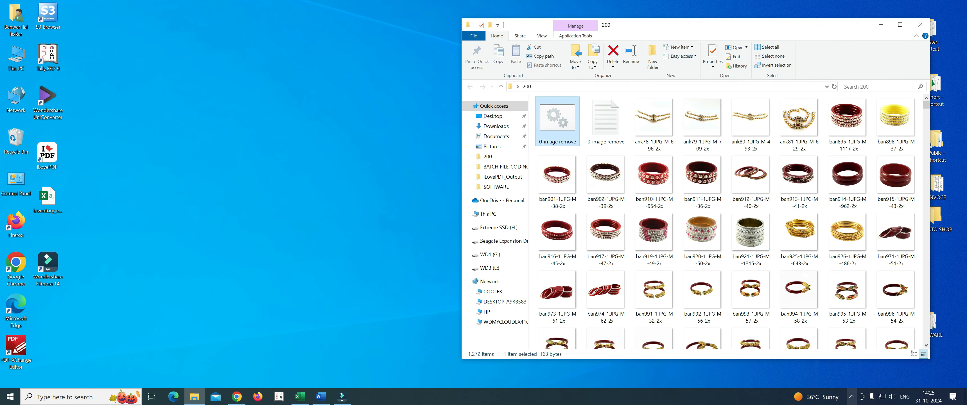
left_click(851, 396)
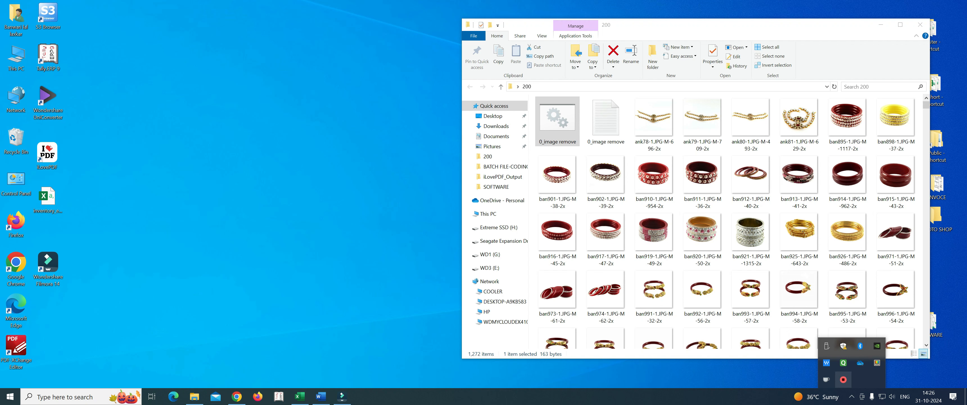
right_click(843, 379)
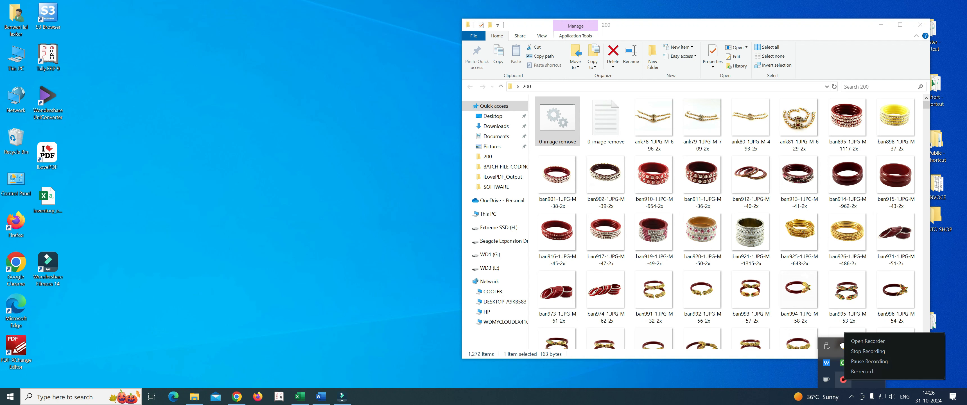